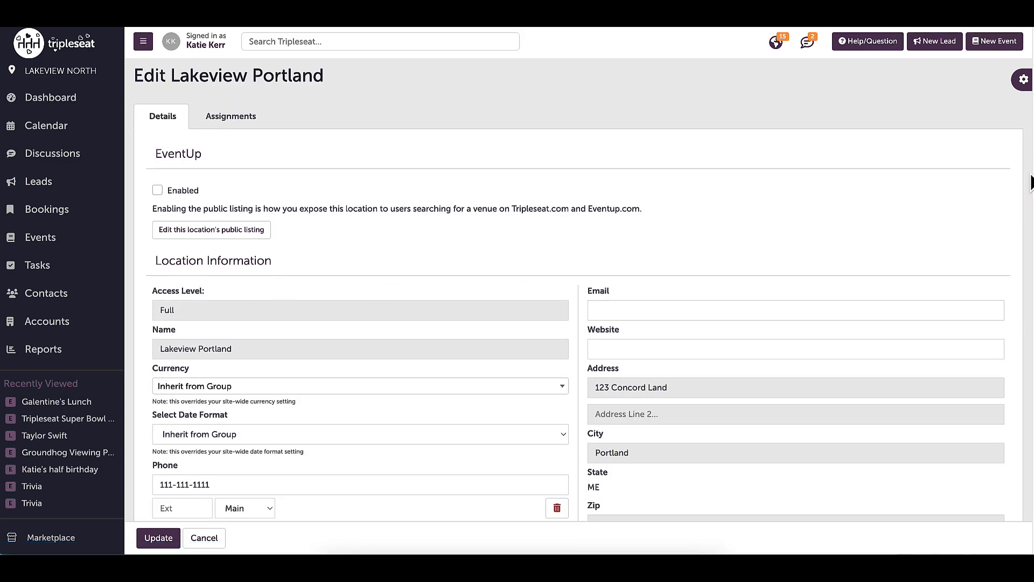
- Enable the Large Party Reservation event style for Lakeview Portland with 1:00 hrs default setup and teardown times, and save the location
scroll(579, 291, "down", 10)
scroll(579, 291, "down", 3)
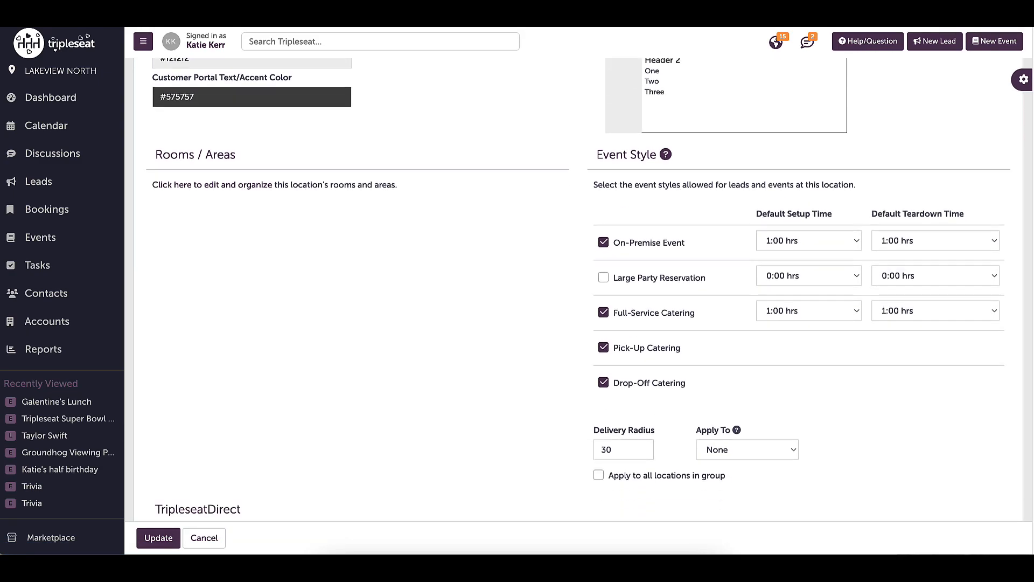
left_click(603, 275)
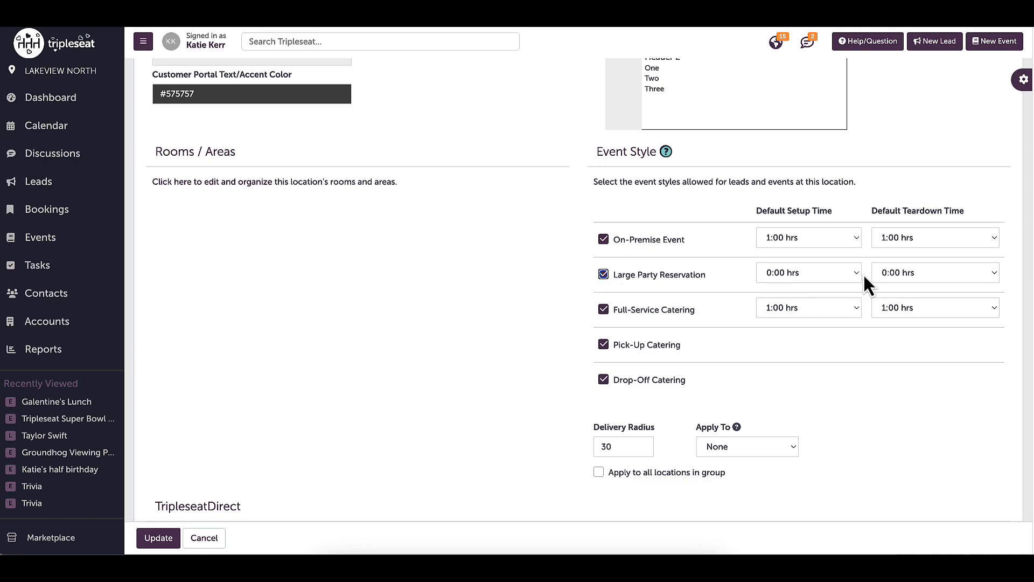
left_click(848, 273)
left_click(843, 302)
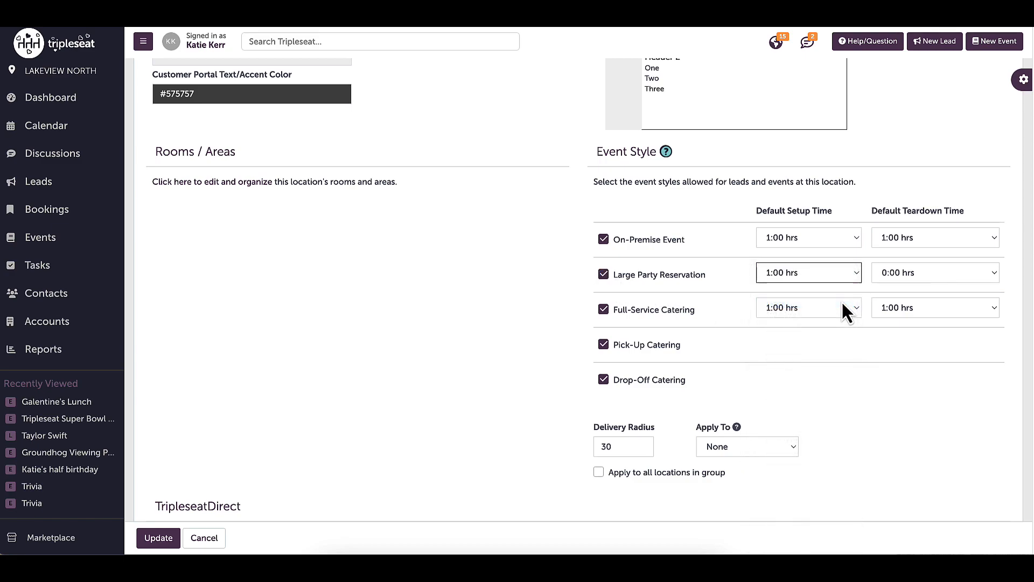
left_click(980, 278)
left_click(974, 302)
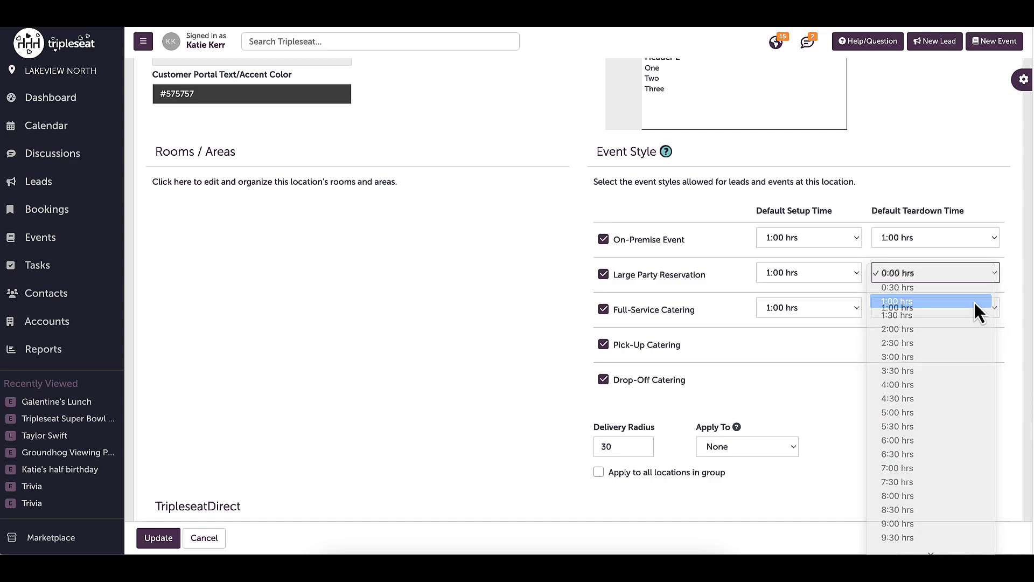
left_click(1004, 267)
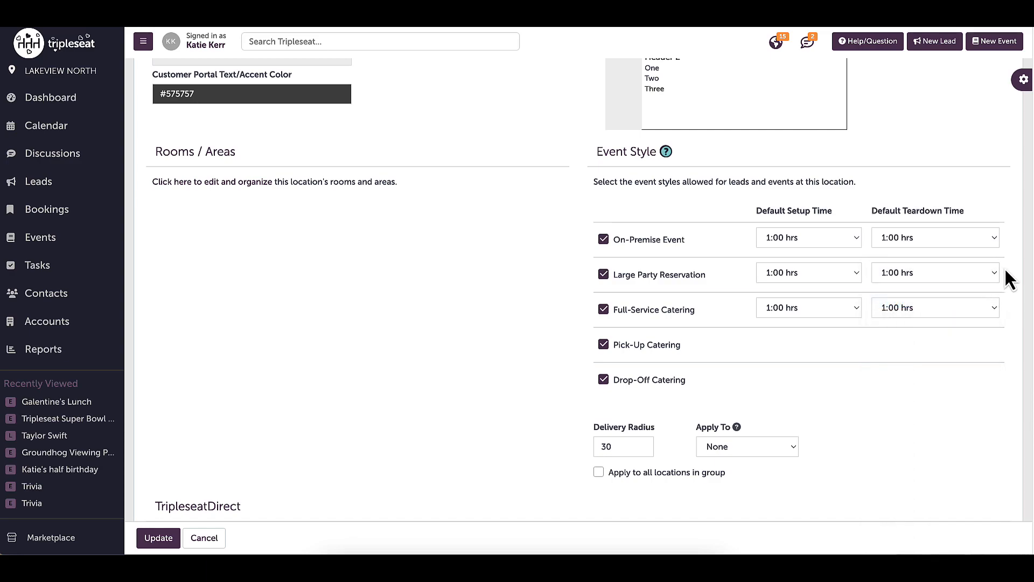
left_click(158, 537)
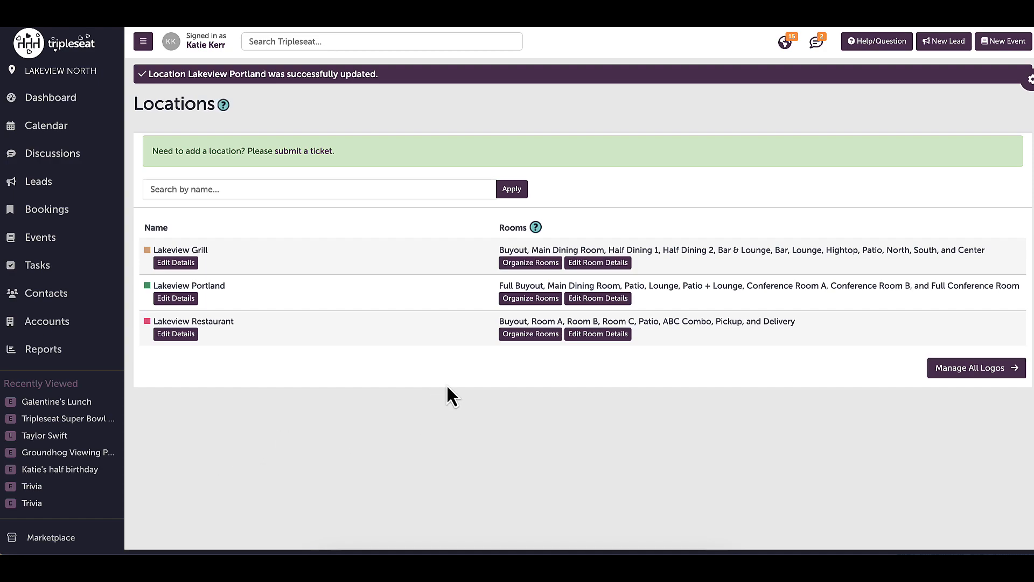
- Allow Both event styles for Lakeview Portland's Main Dining Room, Patio, Lounge and Patio + Lounge rooms, and save the room details
left_click(607, 303)
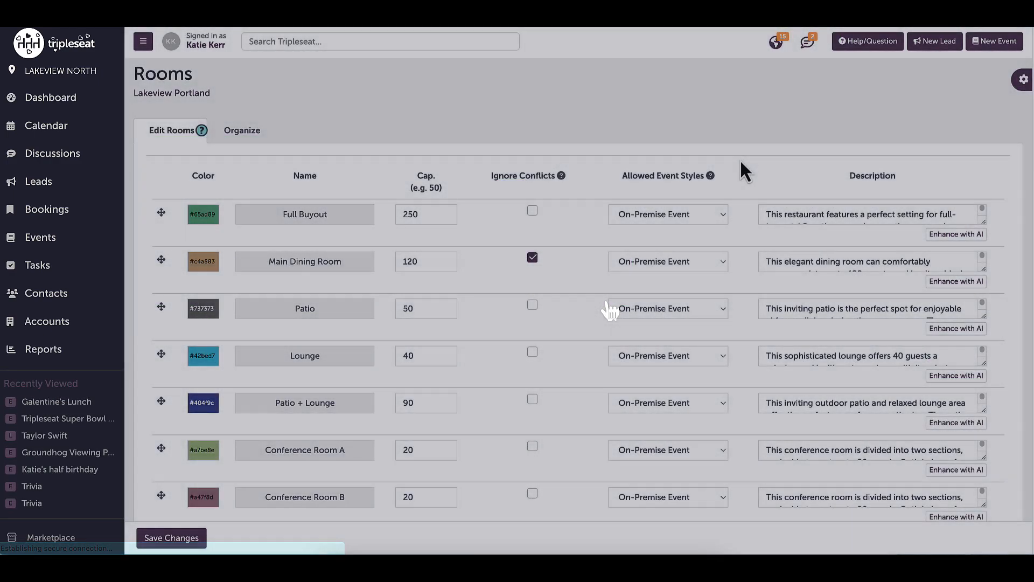
mouse_move(714, 185)
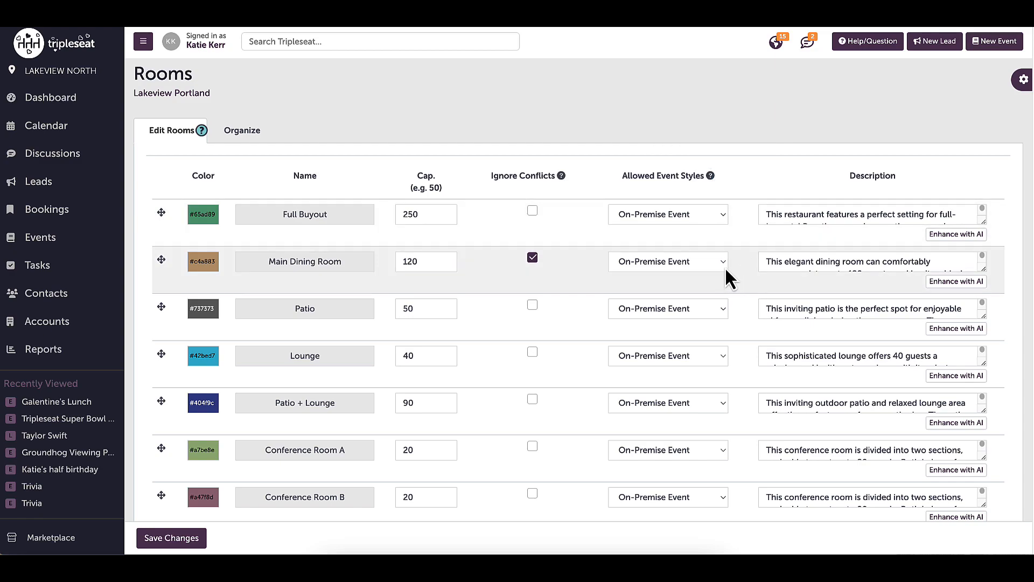
left_click(716, 261)
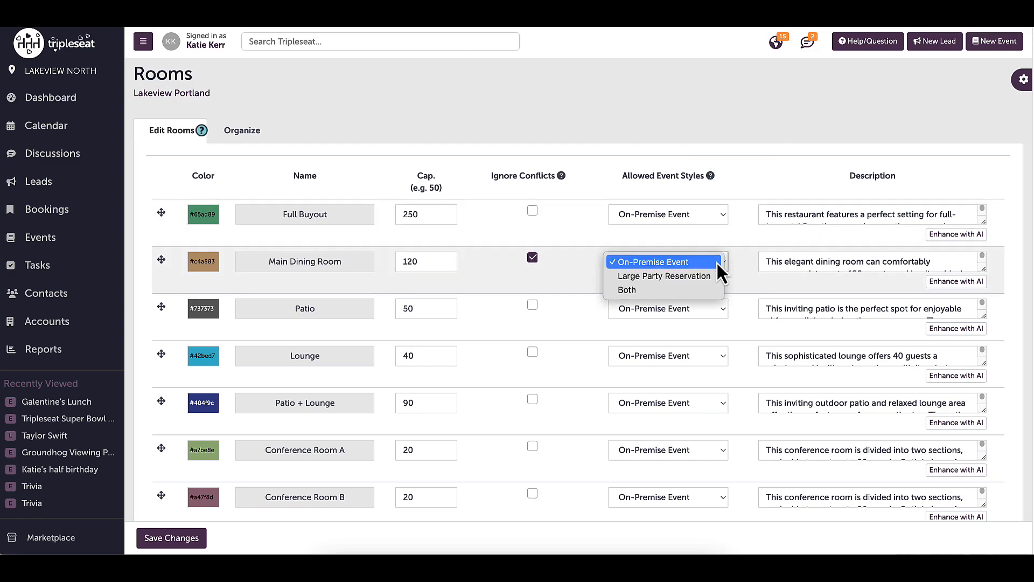
left_click(711, 289)
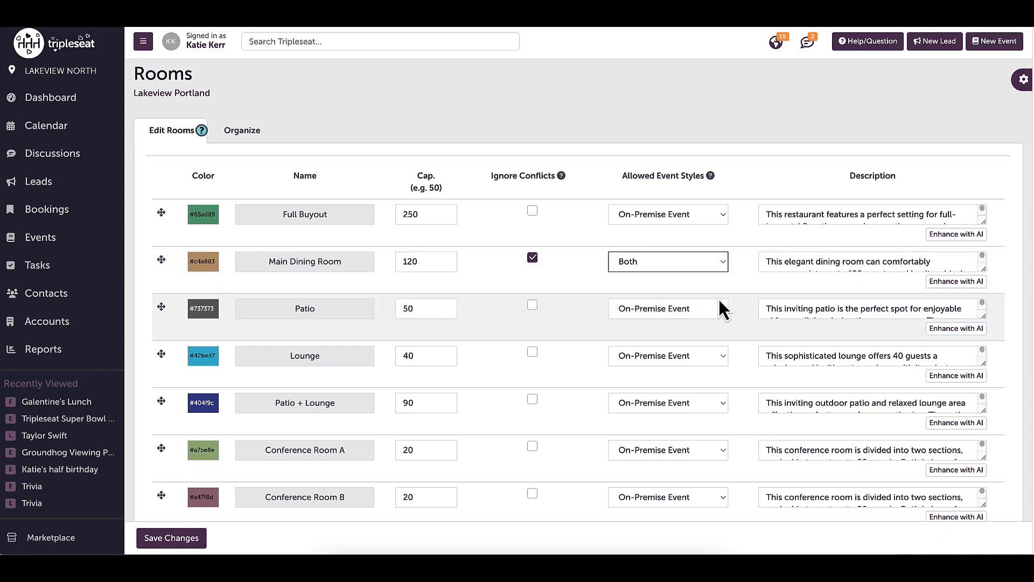
left_click(722, 310)
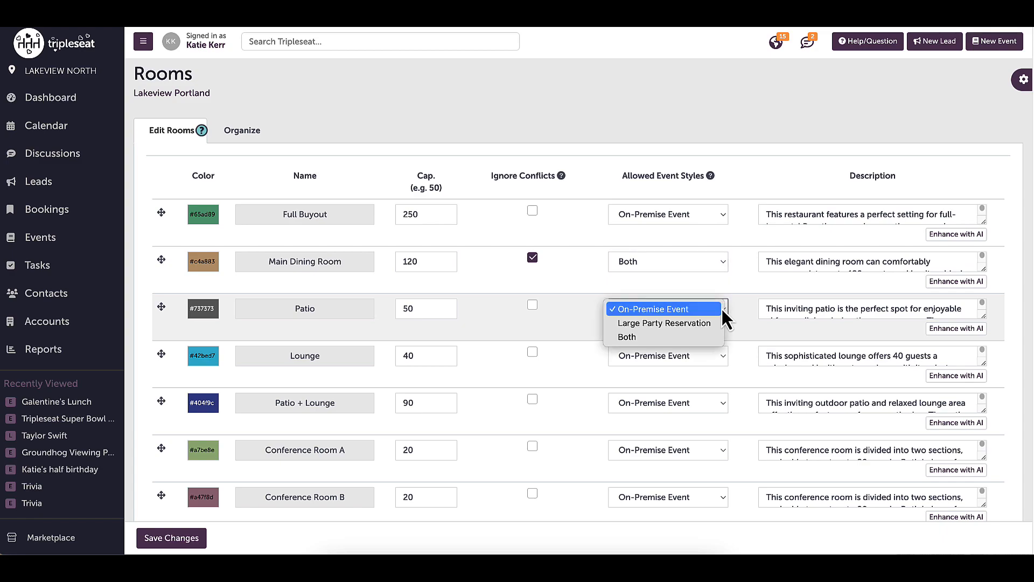
left_click(716, 338)
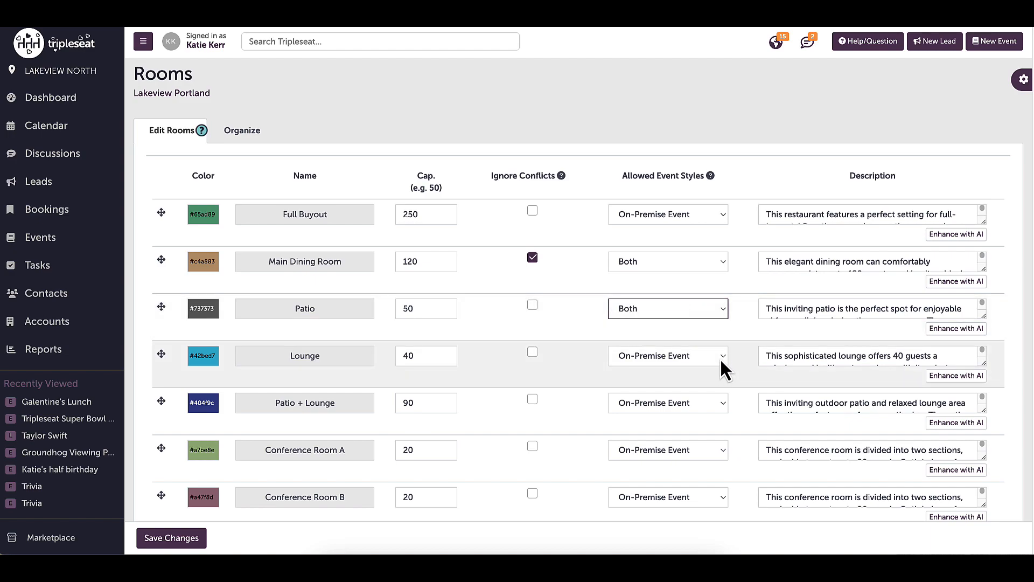
left_click(720, 358)
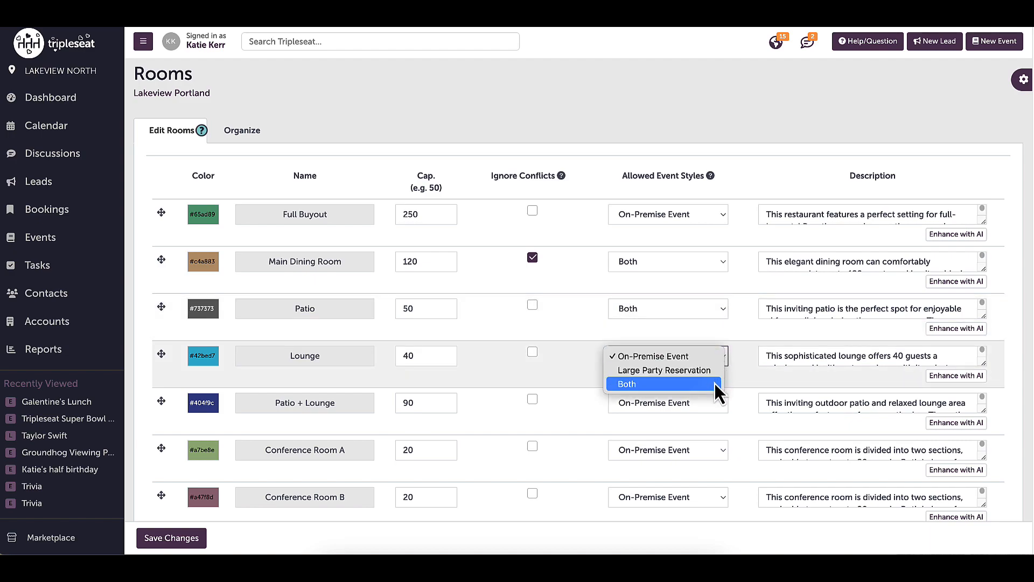
left_click(714, 382)
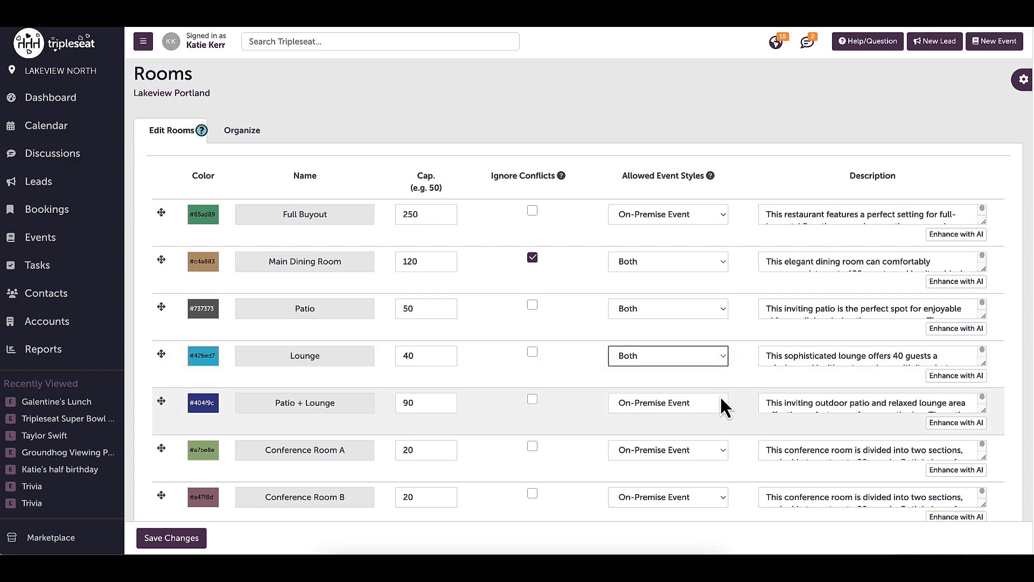
left_click(721, 402)
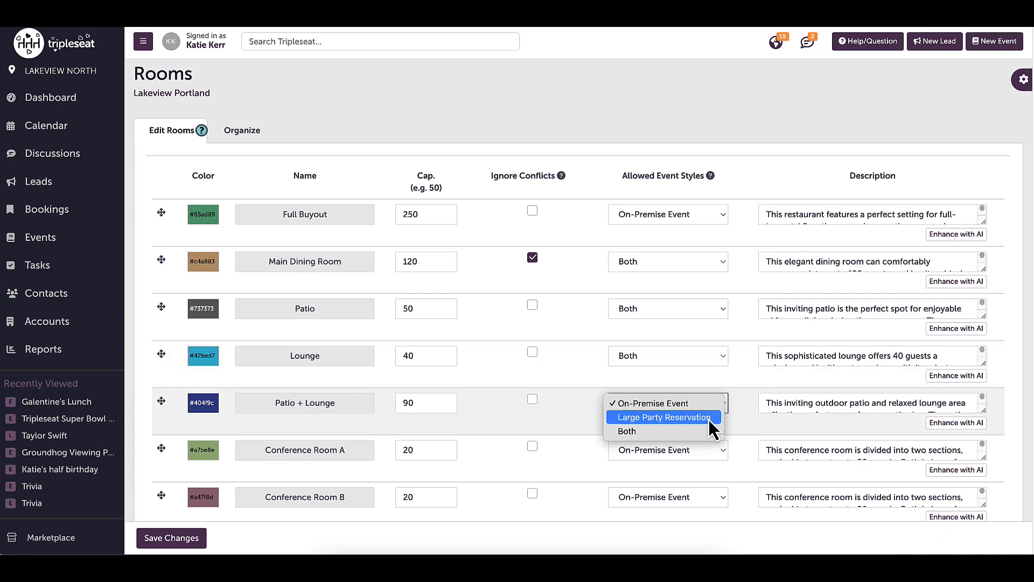
left_click(703, 432)
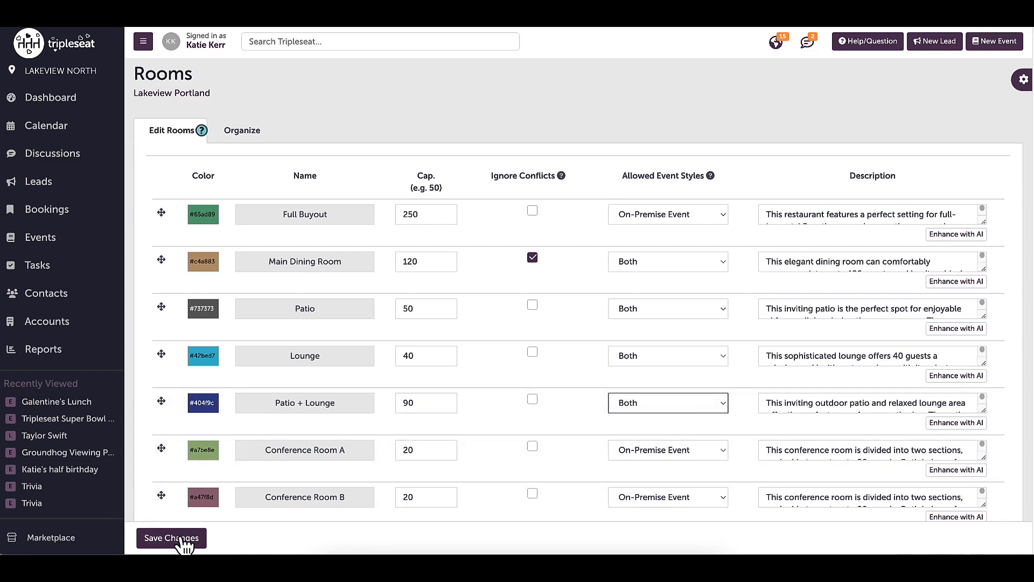
left_click(183, 540)
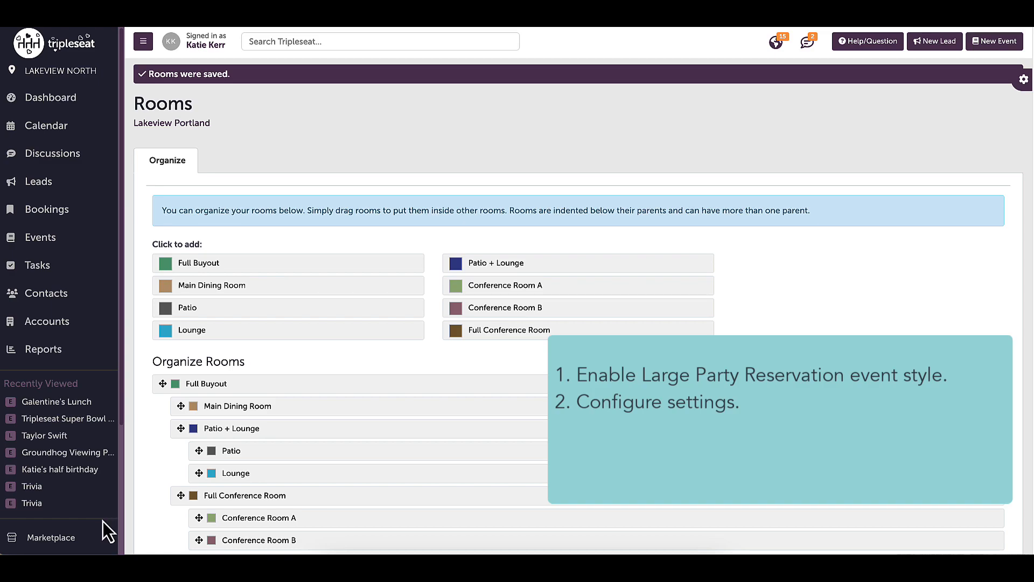
- Open the TripleseatDirect configuration in the settings, with All locations as the location
scroll(103, 522, "down", 3)
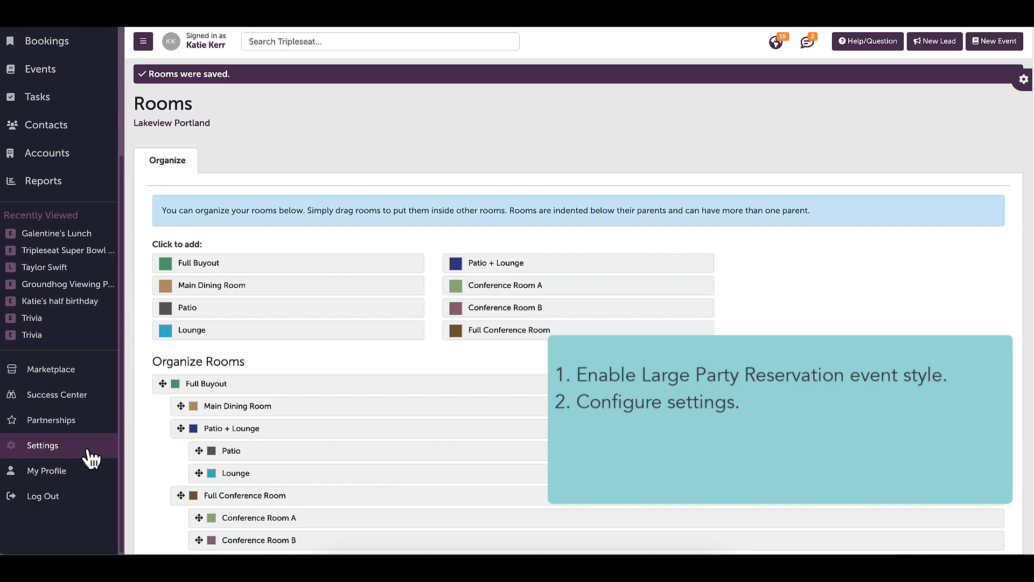
left_click(49, 450)
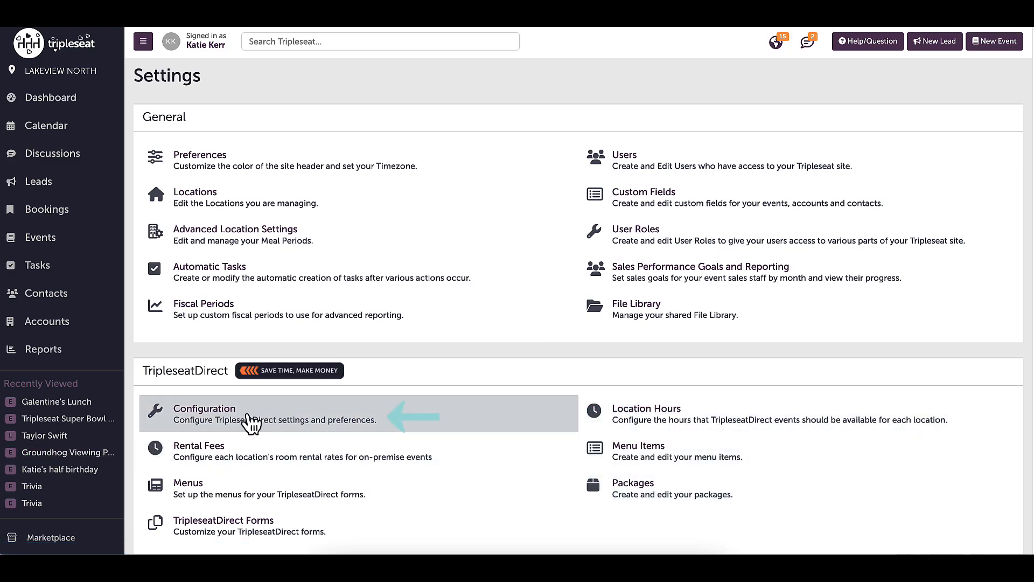
left_click(287, 428)
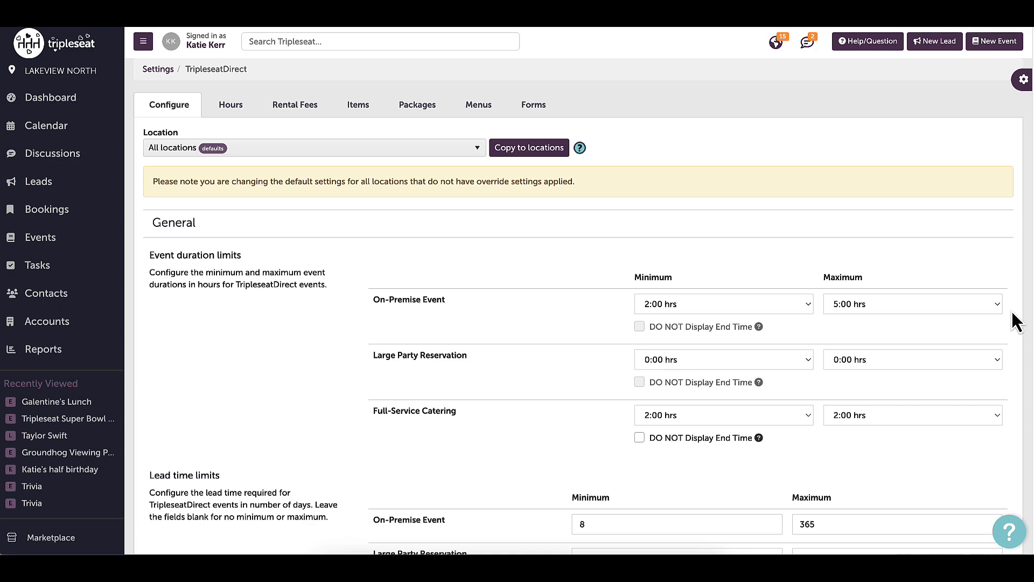
left_click(477, 149)
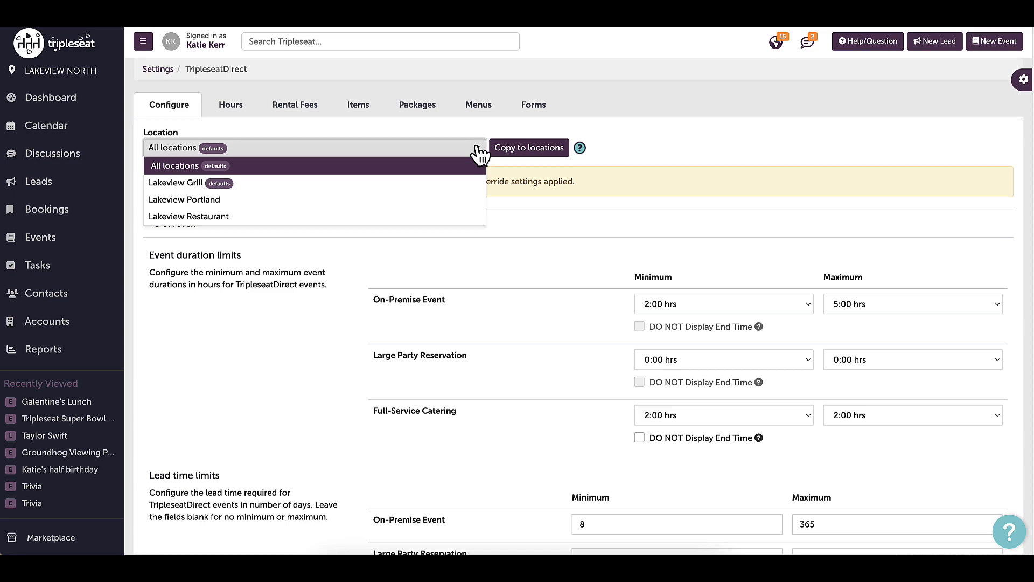
left_click(479, 162)
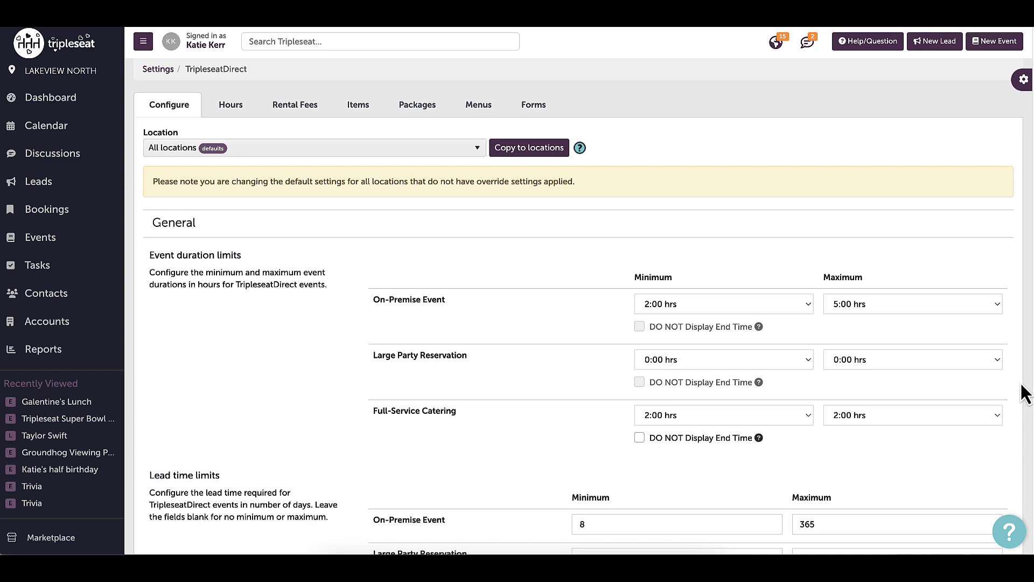
- Set the Large Party Reservation minimum and maximum event durations to 2:00 hrs and enable DO NOT Display End Time
scroll(1028, 393, "down", 1)
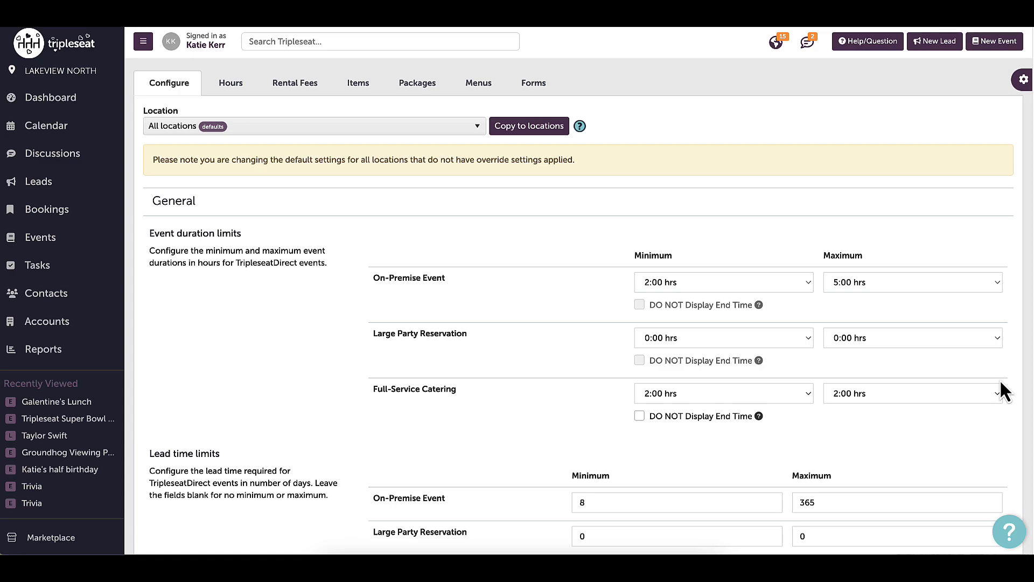
left_click(808, 338)
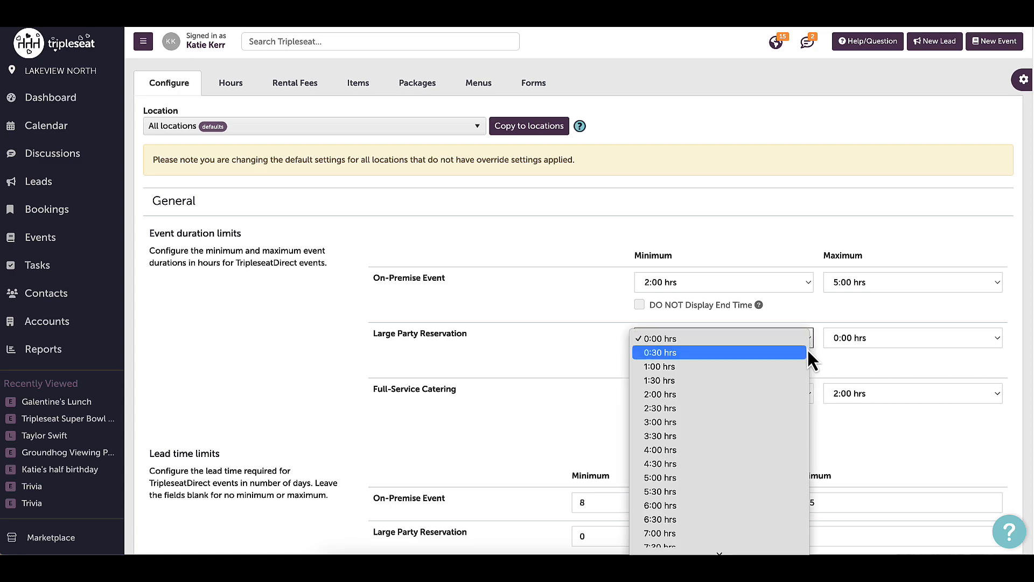
left_click(804, 394)
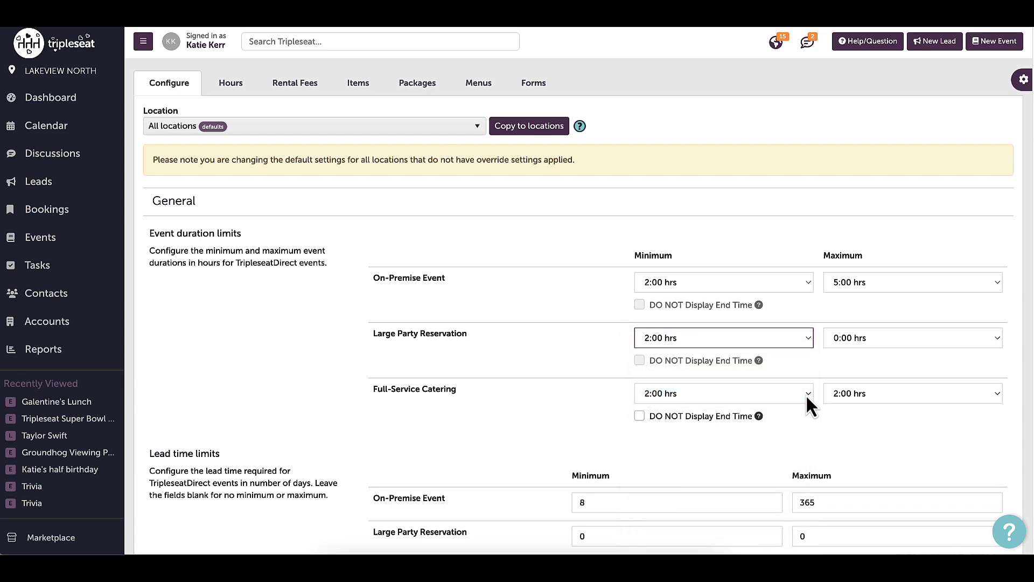
left_click(977, 340)
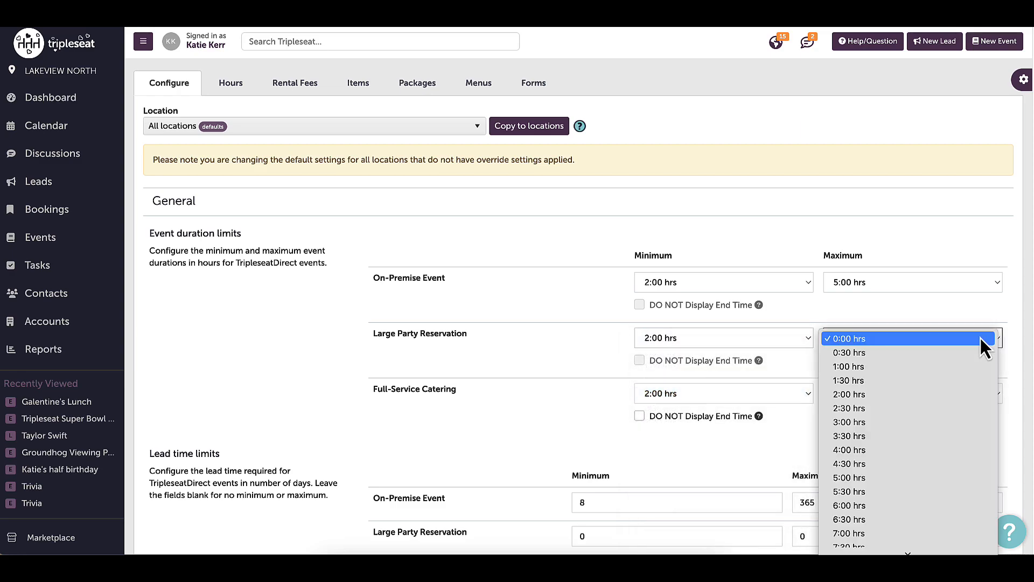
left_click(976, 393)
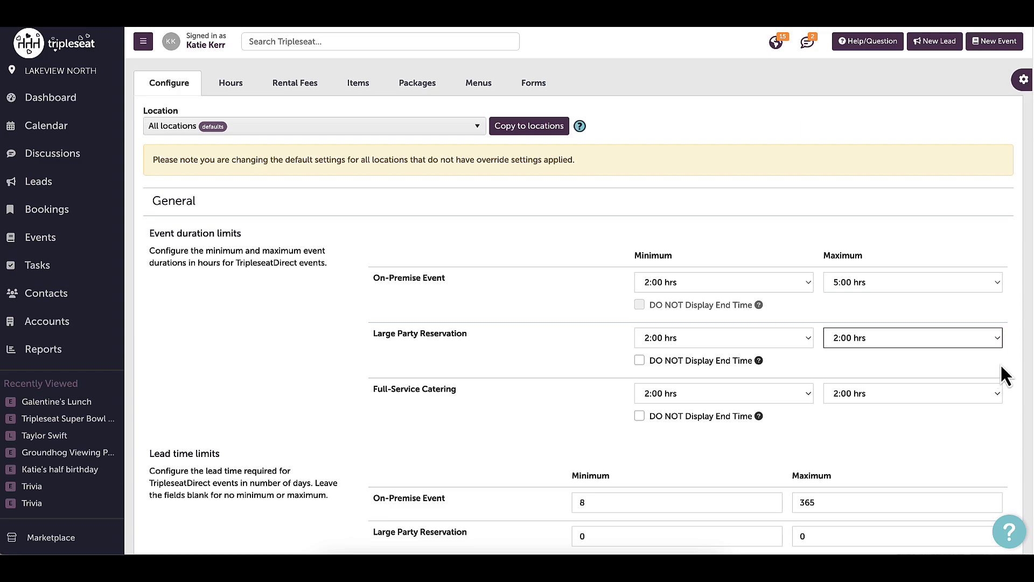
left_click(640, 361)
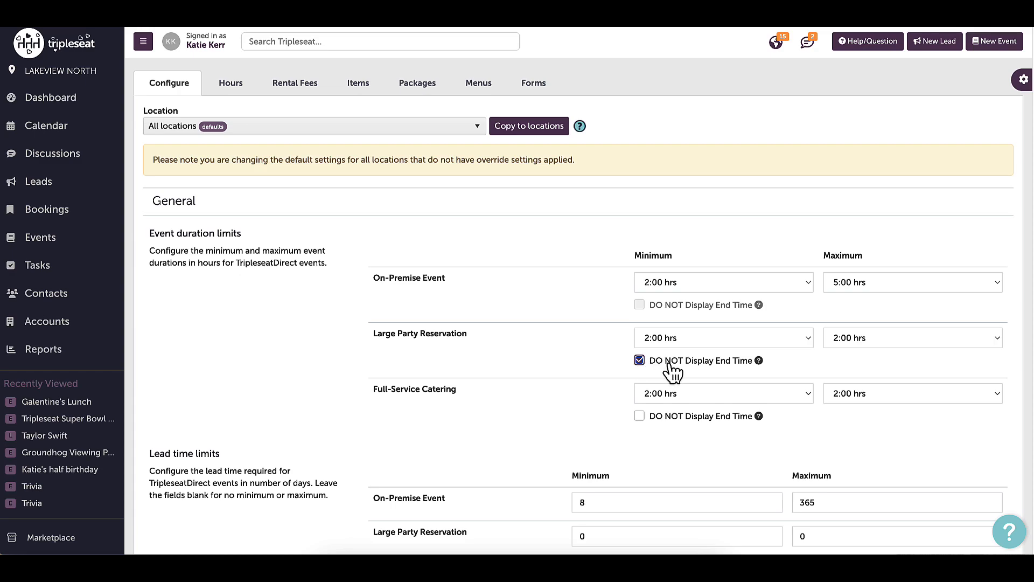
mouse_move(760, 362)
- Set the Large Party Reservation lead time limits to a minimum of 8 and a maximum of 365 days
scroll(598, 380, "down", 2)
scroll(578, 305, "down", 2)
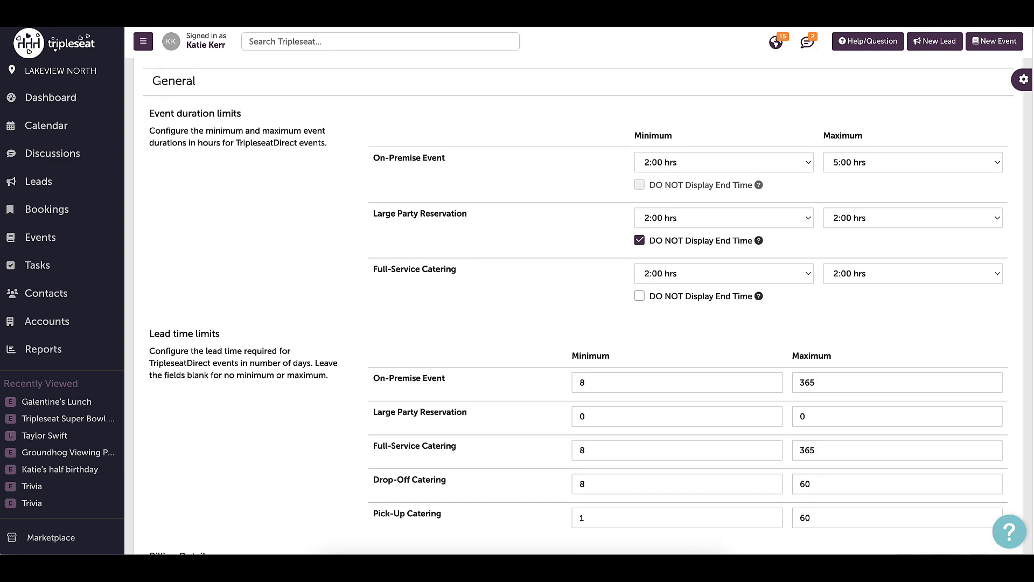
scroll(582, 323, "down", 3)
double_click(598, 323)
type("8")
double_click(831, 326)
type("365")
left_click(1014, 348)
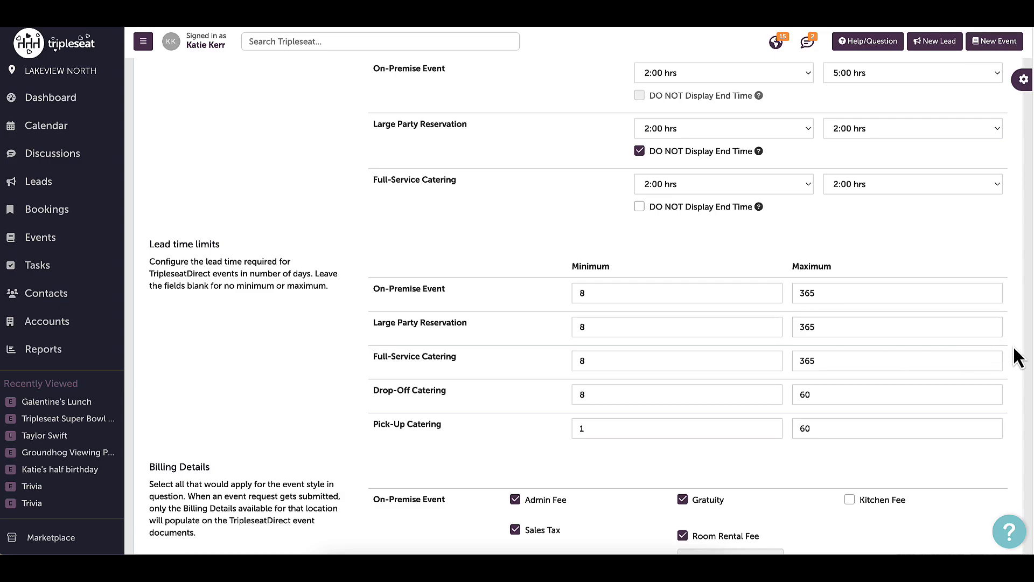
- Apply Admin Fee, Sales Tax, Gratuity and Room Rental Fee to the Large Party Reservation billing details
scroll(1017, 358, "down", 5)
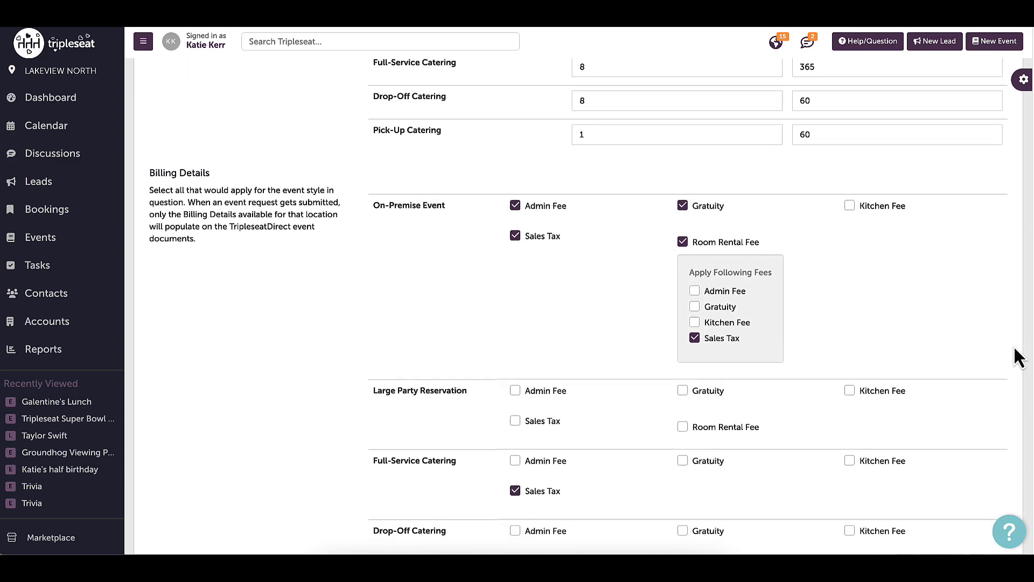
scroll(1017, 358, "down", 1)
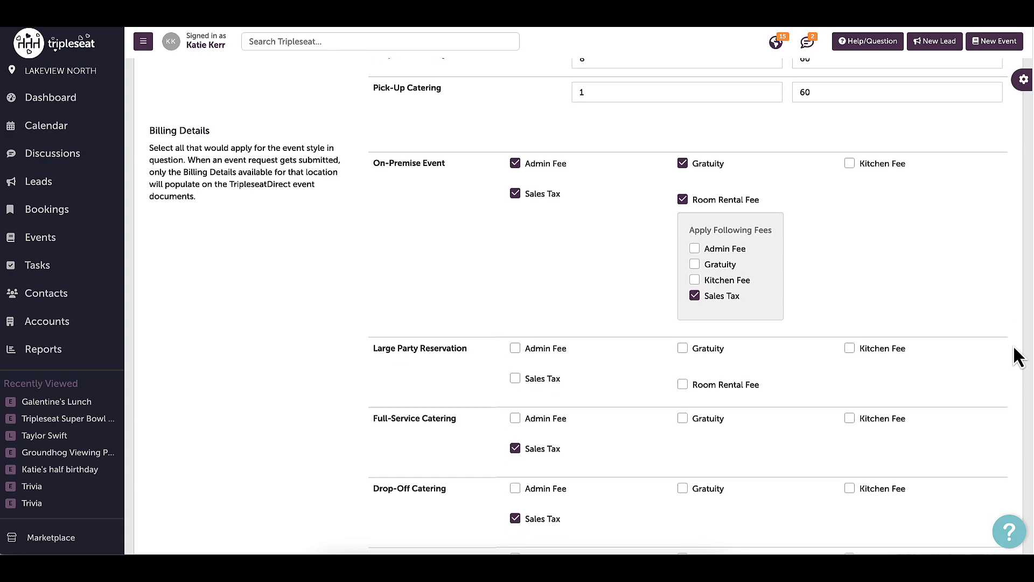
scroll(1012, 346, "down", 1)
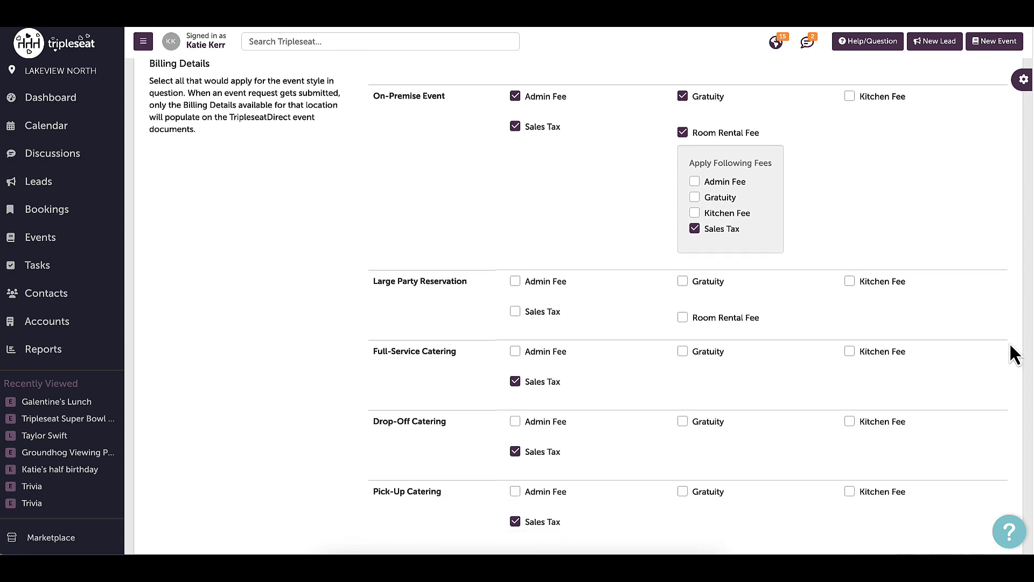
left_click(517, 282)
left_click(518, 313)
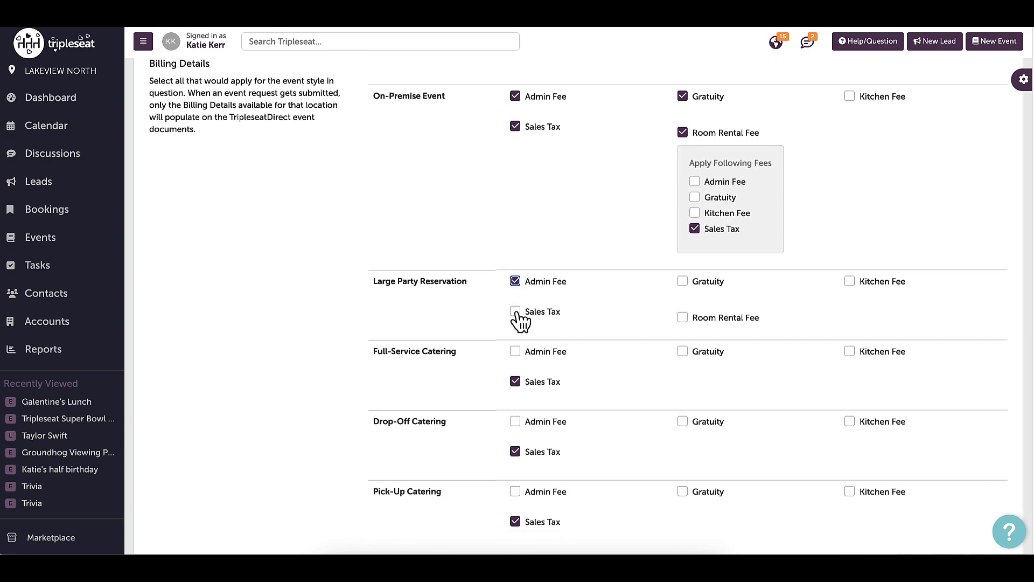
left_click(683, 281)
left_click(682, 318)
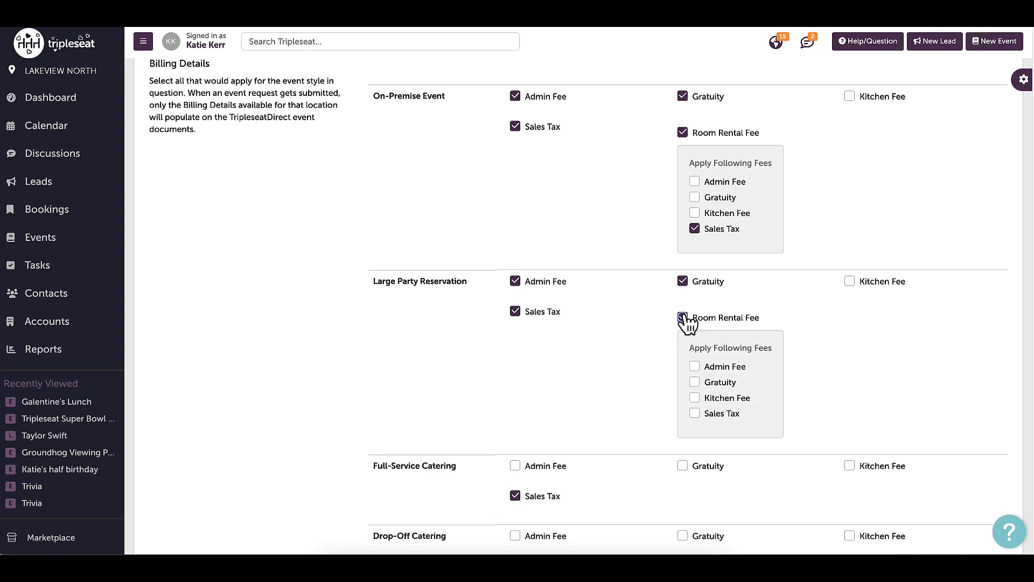
- Apply Sales Tax to the Large Party Reservation room rental fee, and save its deposit as 50% without full payment due upon booking
left_click(695, 414)
scroll(1029, 328, "down", 3)
scroll(578, 306, "down", 9)
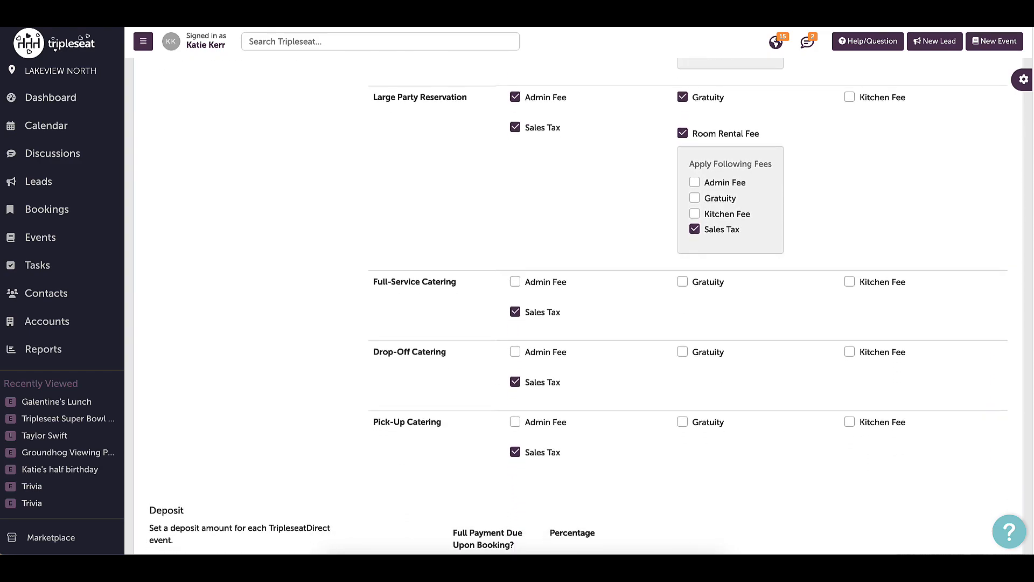
scroll(578, 307, "down", 5)
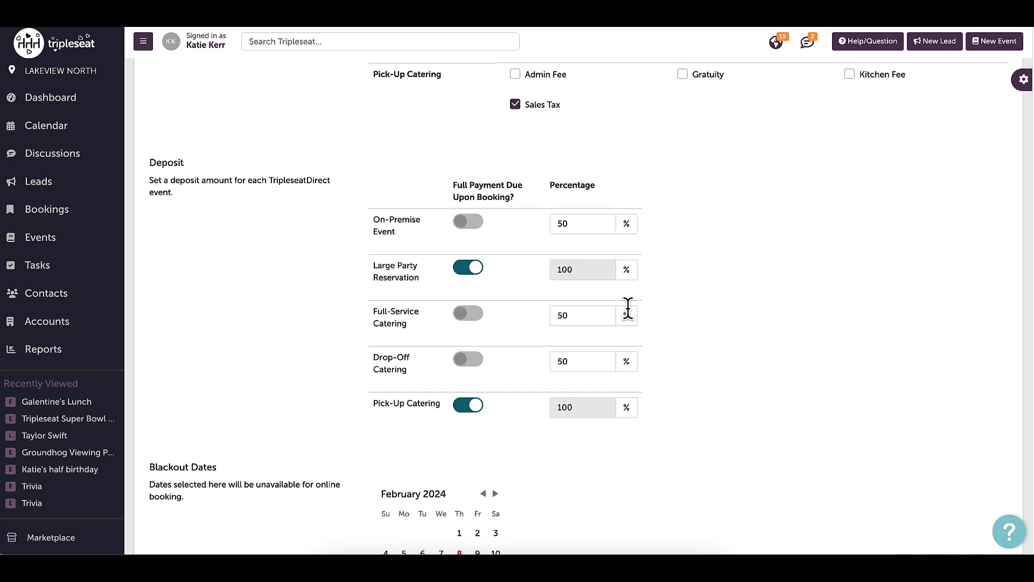
left_click(476, 270)
double_click(596, 270)
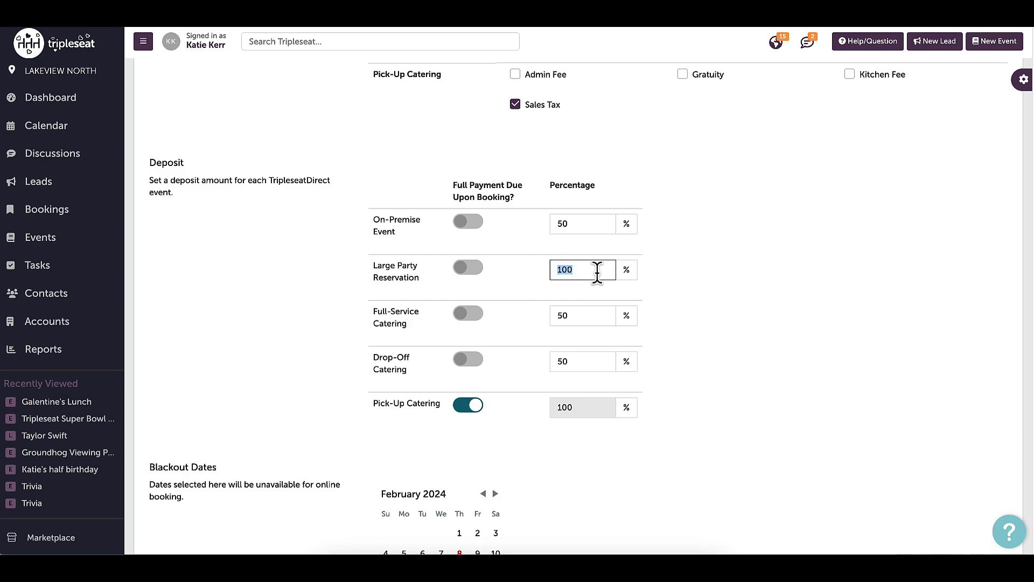
type("50")
left_click(701, 306)
scroll(700, 323, "down", 3)
left_click(990, 507)
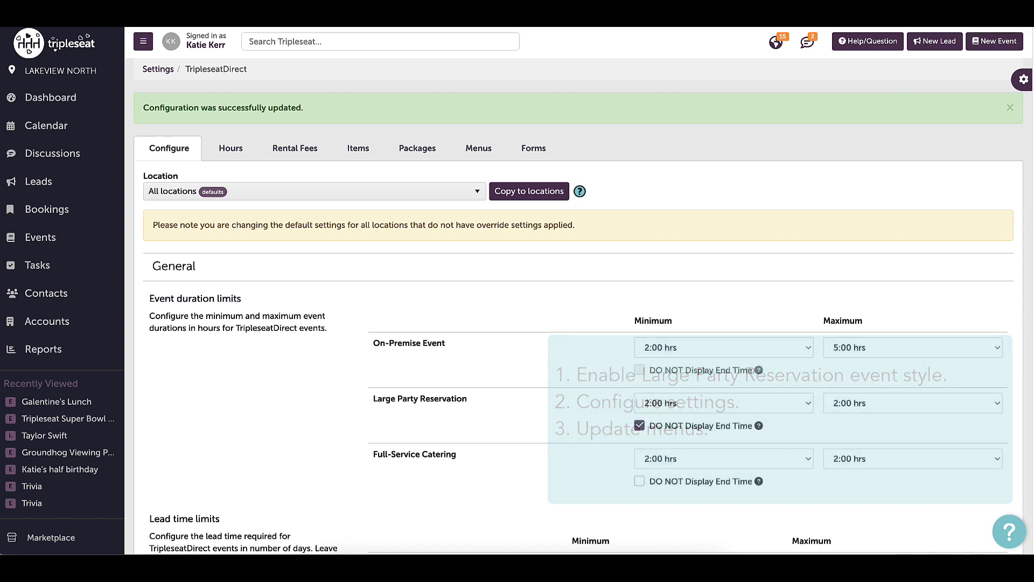
- Allow the Large Party Reservation event style on the Dinner Package menu and save the menu
left_click(481, 154)
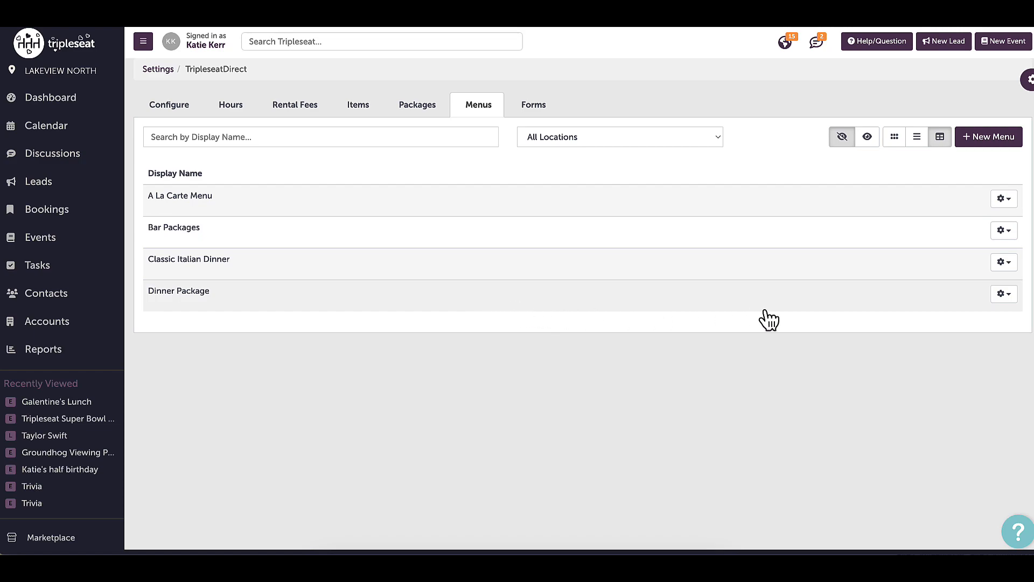
left_click(1003, 293)
left_click(987, 321)
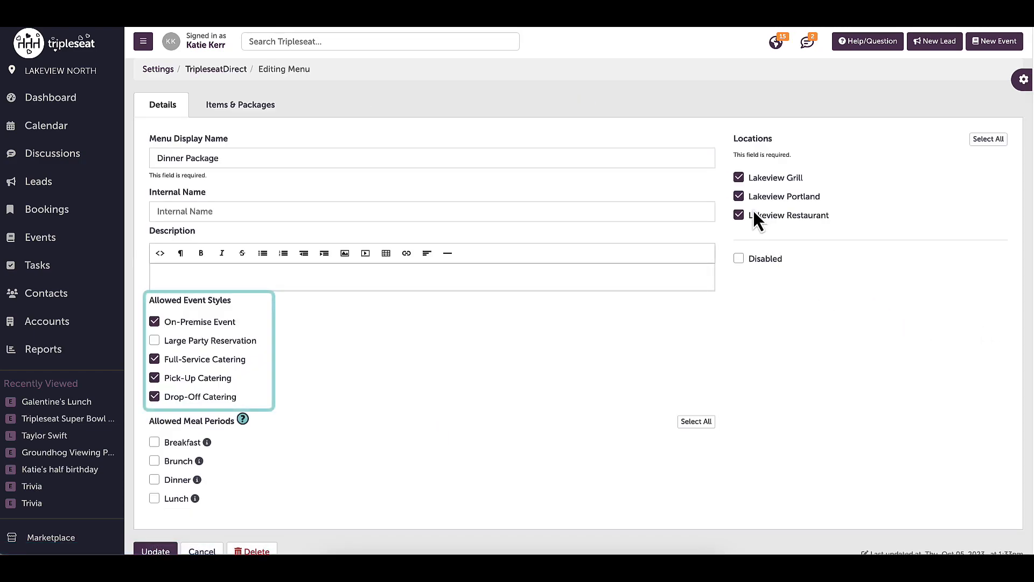
left_click(155, 342)
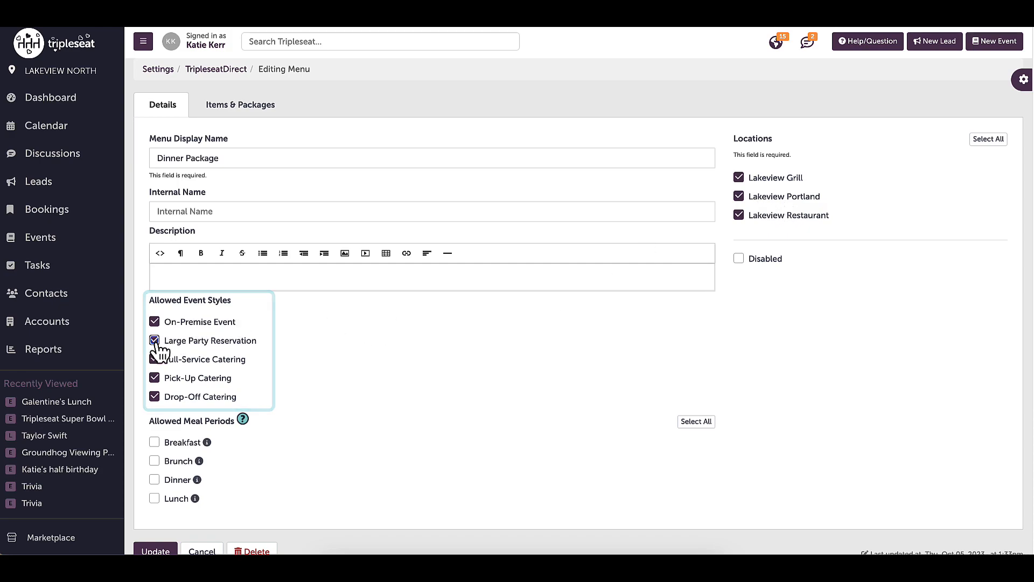
left_click(157, 551)
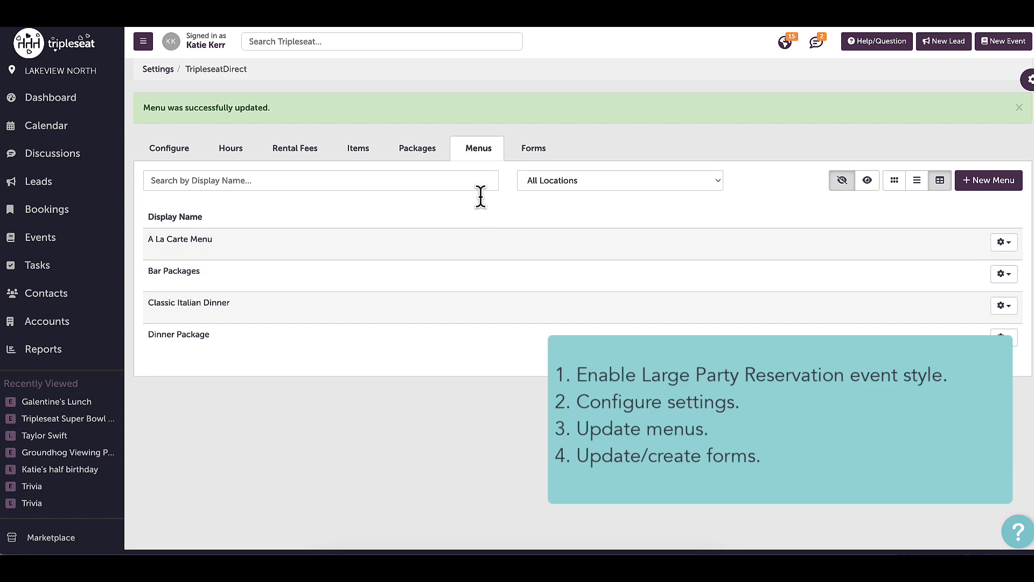
- Create a form named Lakeview Portland Large Party Reservations 2024, allowing Large Party Reservation for Lakeview Portland and all its rooms
left_click(526, 155)
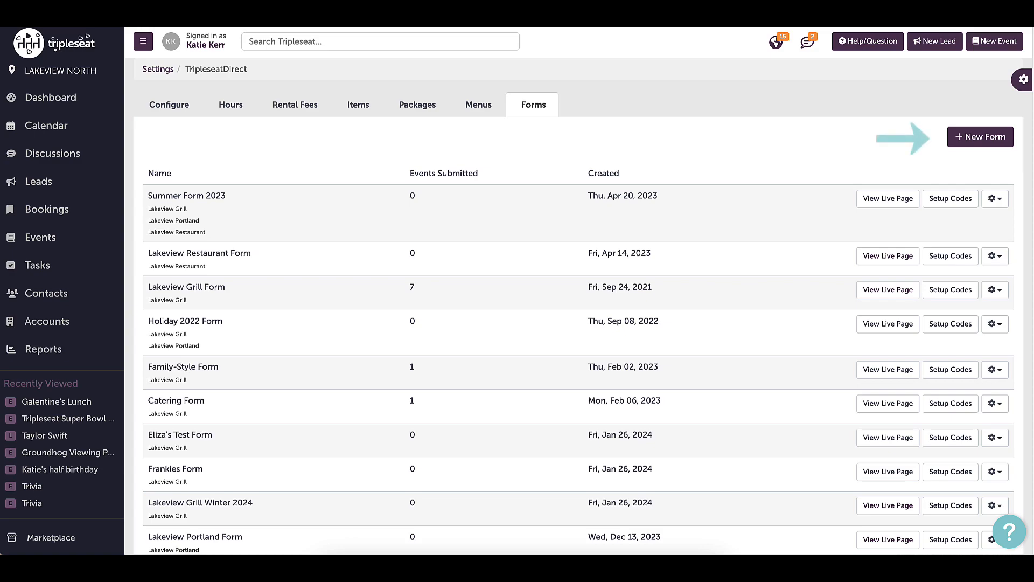
left_click(975, 139)
left_click(274, 82)
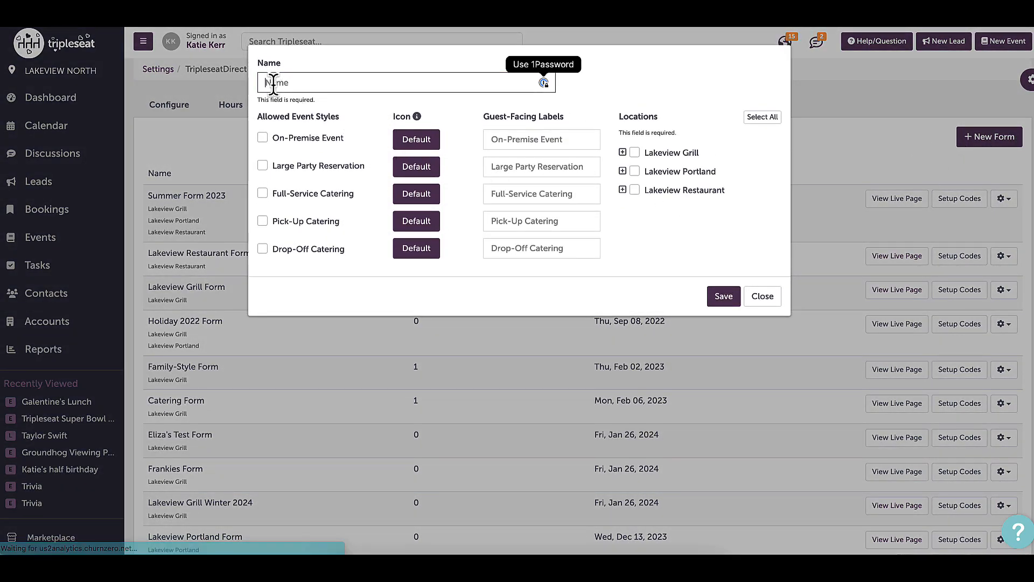
key("ctrl+v")
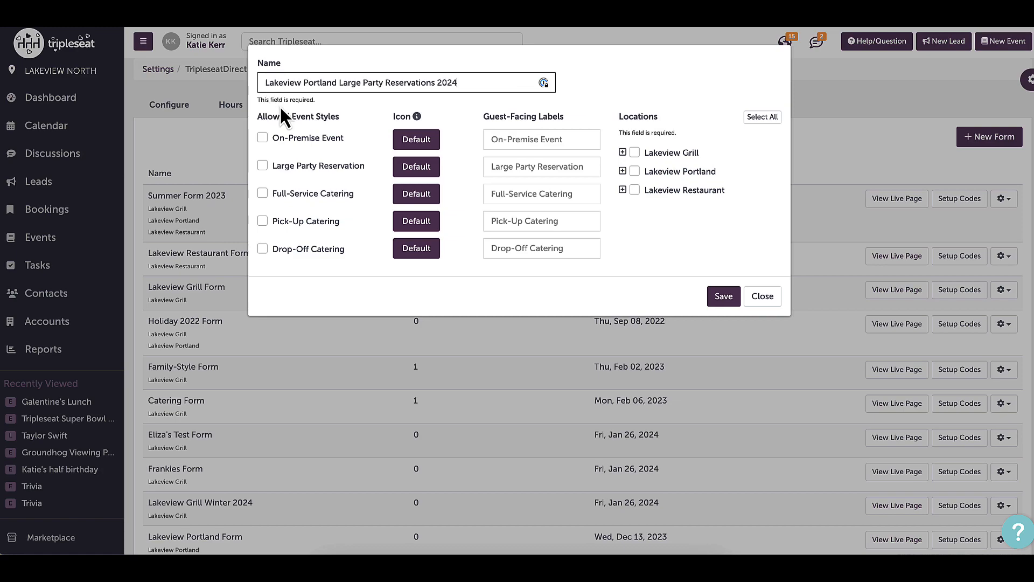
left_click(262, 165)
left_click(635, 171)
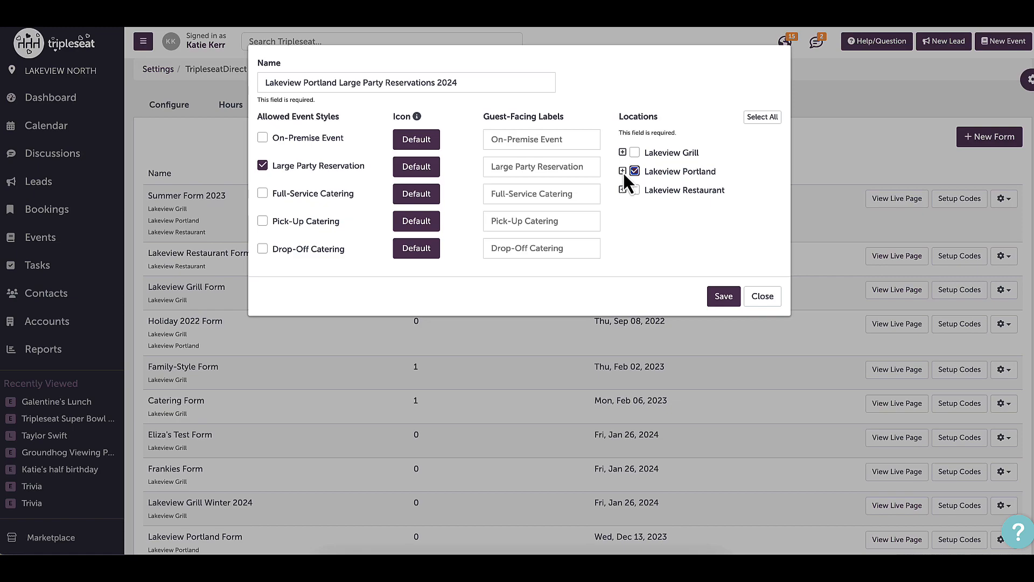
left_click(622, 171)
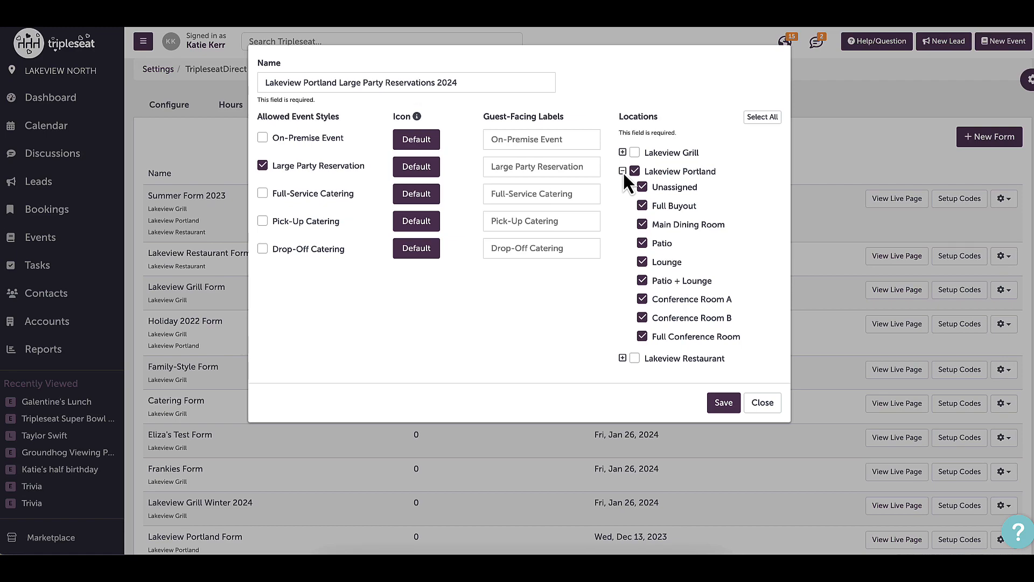
left_click(623, 171)
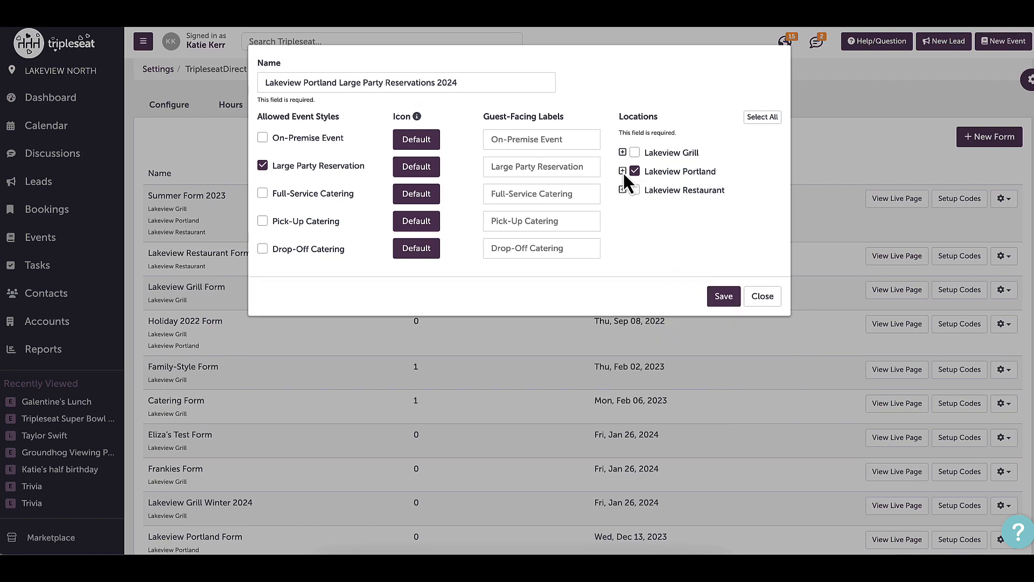
left_click(724, 297)
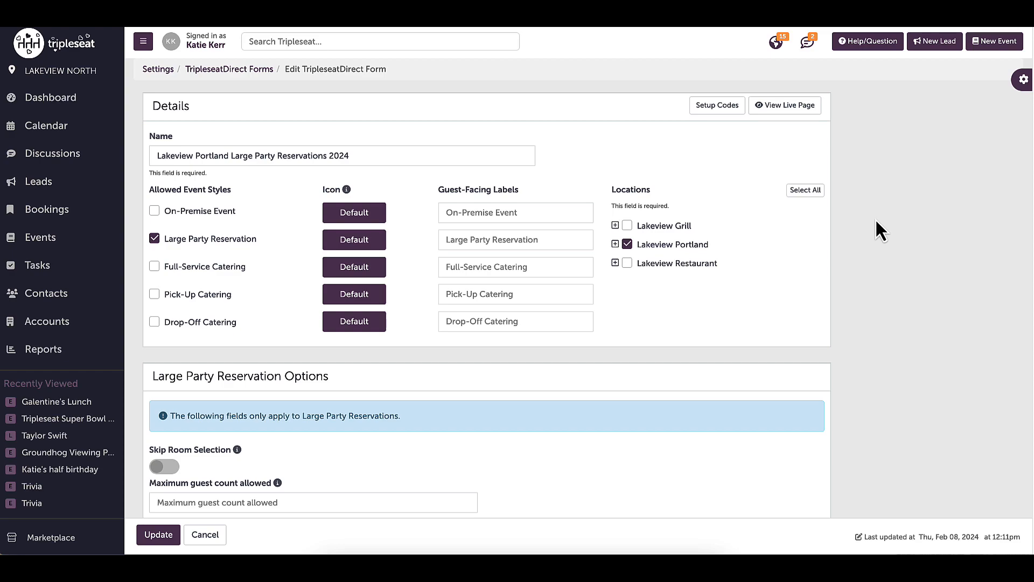
- Enable Skip Room Selection and set the maximum guest count allowed to 20 in the form's Large Party Reservation options
scroll(875, 218, "down", 1)
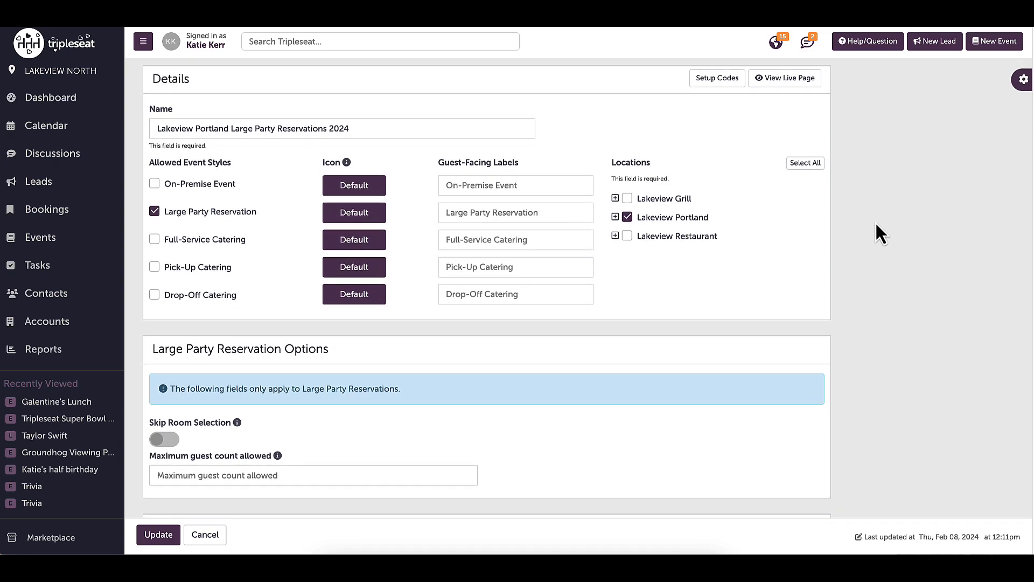
scroll(875, 223, "down", 1)
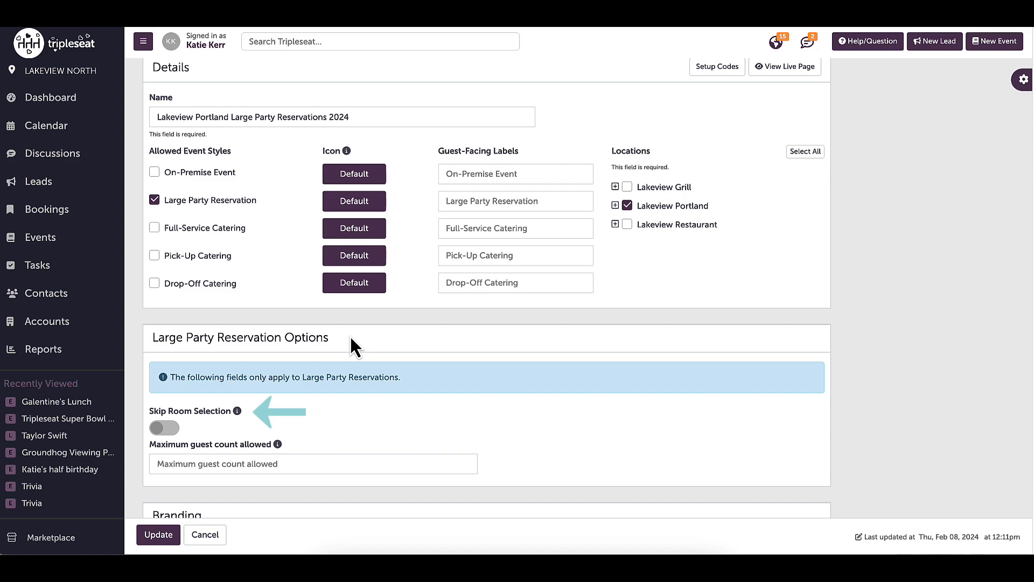
mouse_move(238, 414)
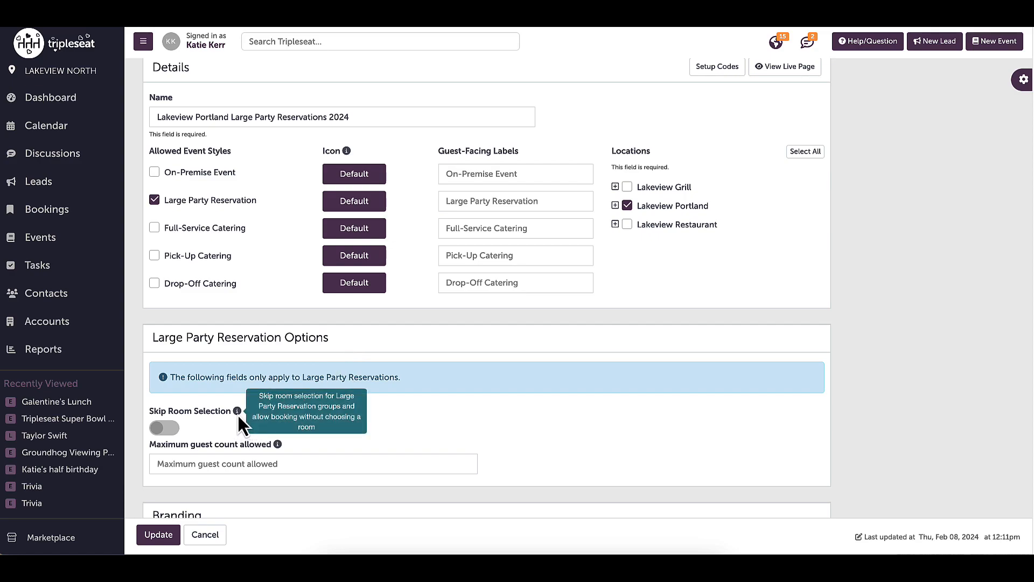
left_click(159, 431)
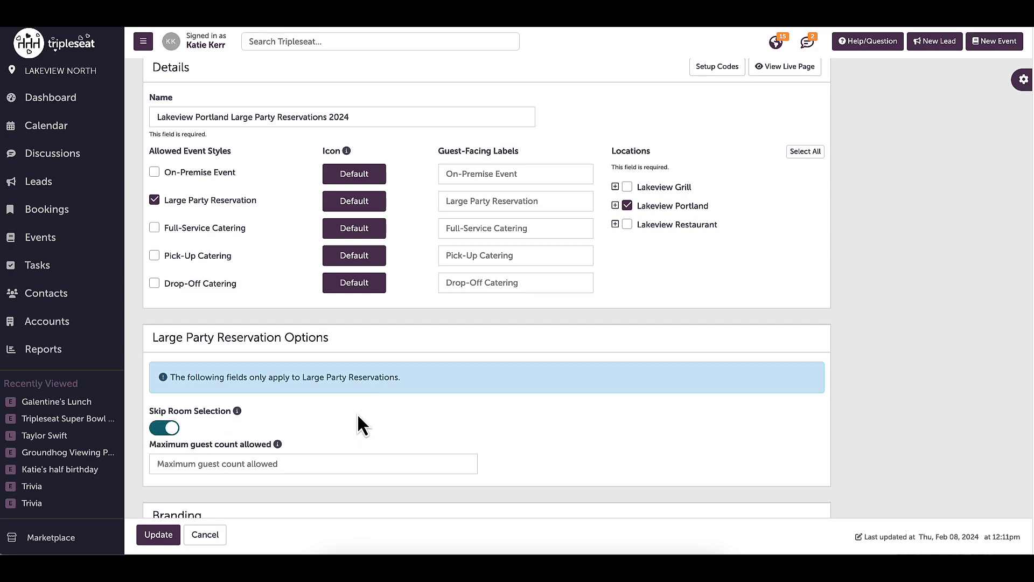
scroll(570, 428, "down", 1)
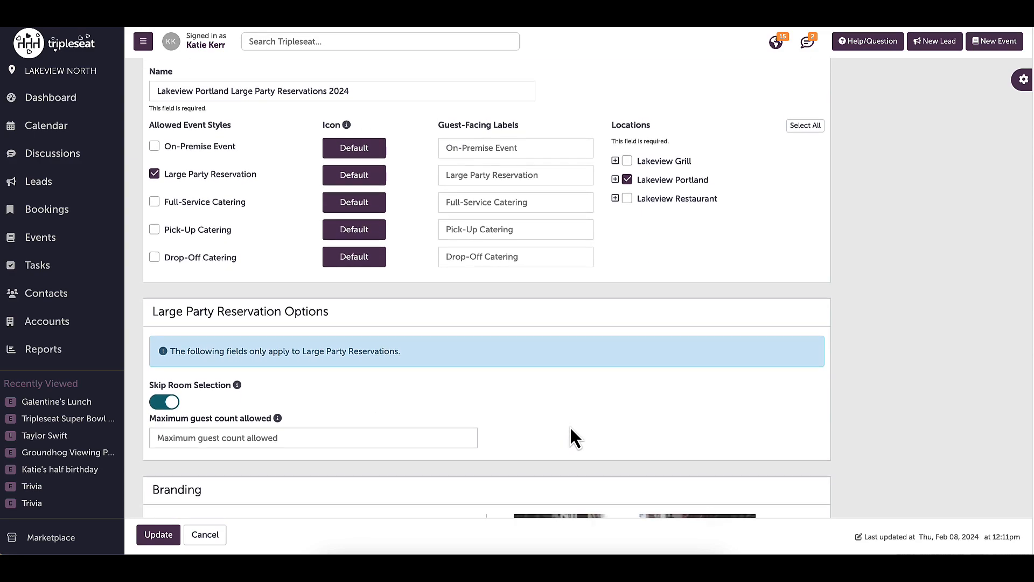
scroll(571, 428, "up", 1)
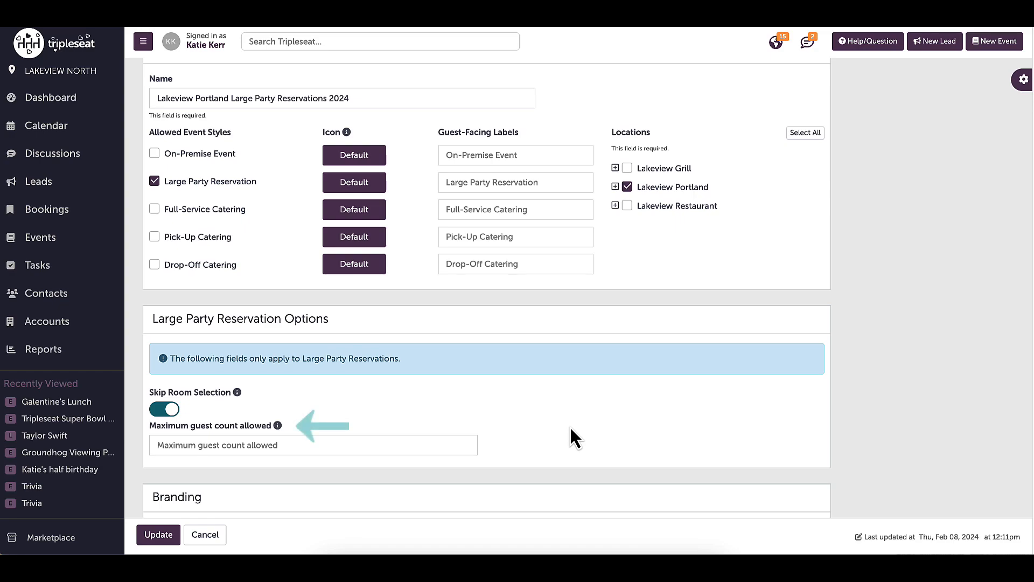
left_click(297, 445)
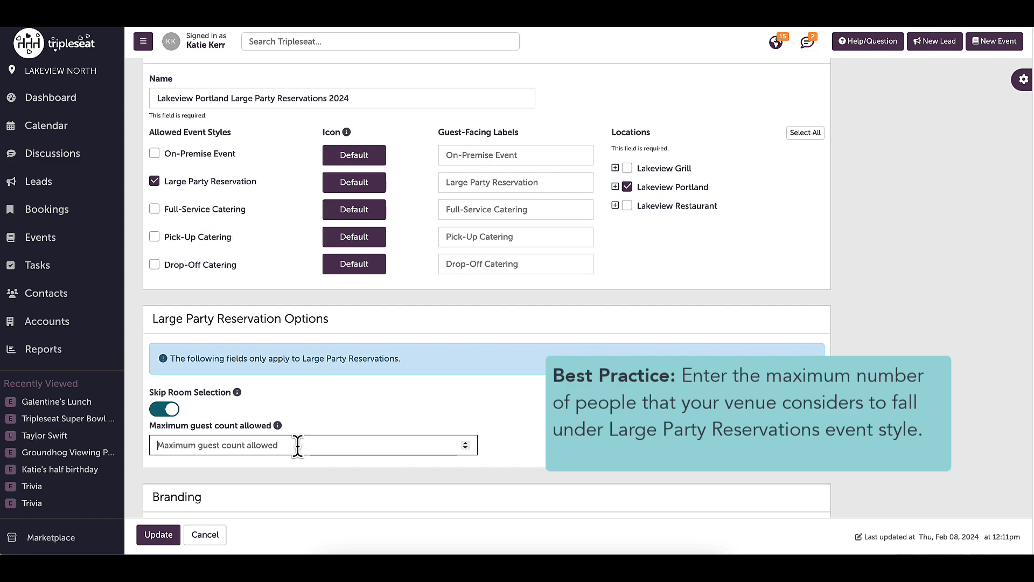
type("20")
key("Tab")
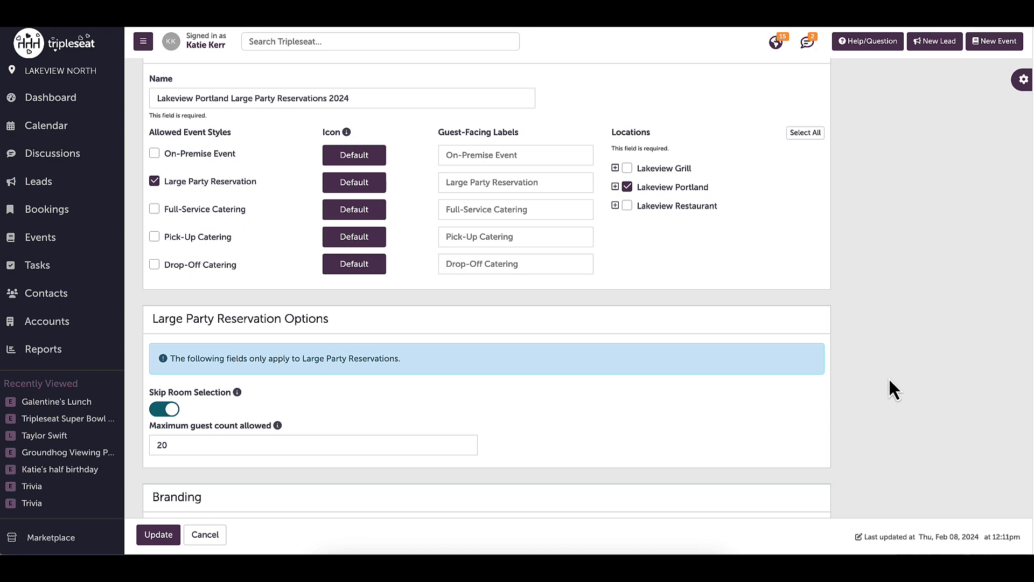
- Include the Dinner Package menu in the Large Party Reservations form
scroll(889, 380, "down", 3)
scroll(888, 382, "down", 10)
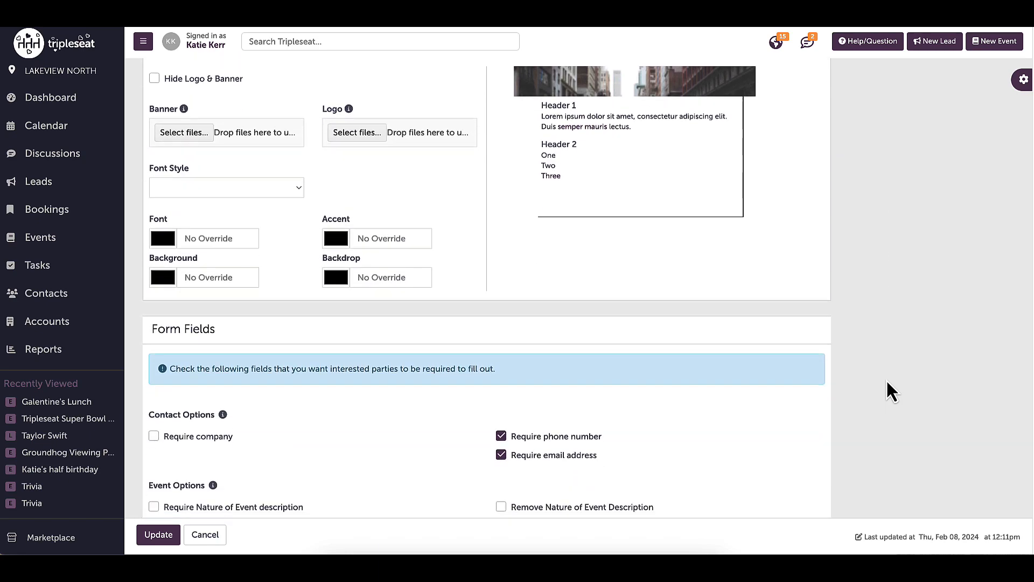
scroll(887, 380, "down", 5)
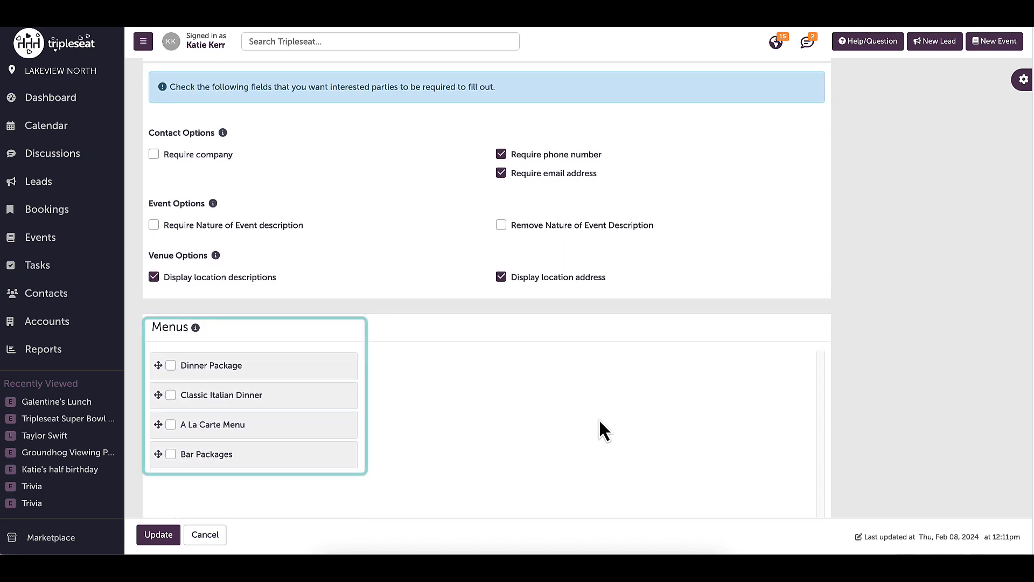
left_click(171, 366)
- Enable Skip Menu Selections and set the minimum guest count required to 10 in the form minimums
scroll(648, 416, "down", 9)
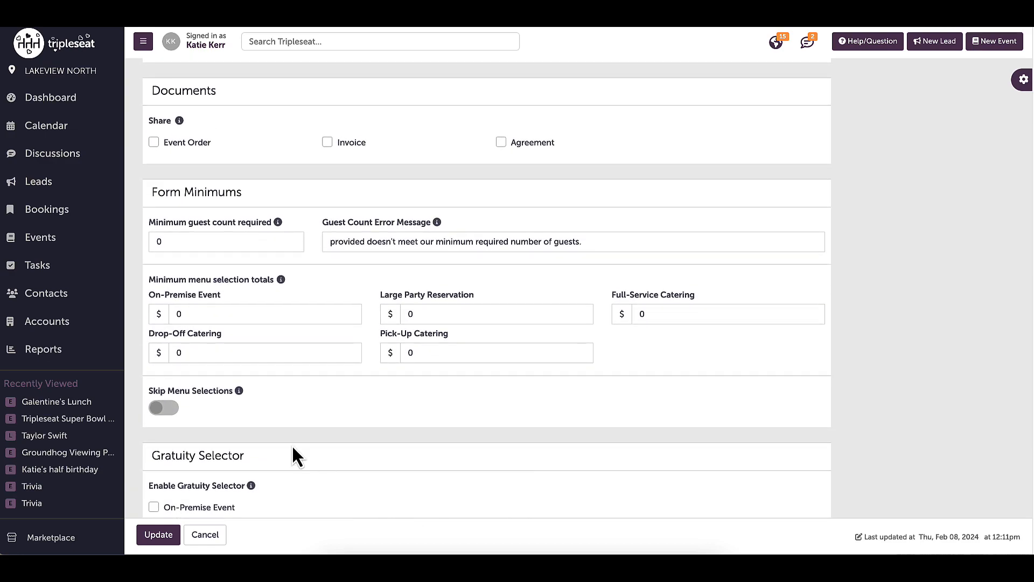
left_click(167, 410)
double_click(191, 242)
type("10")
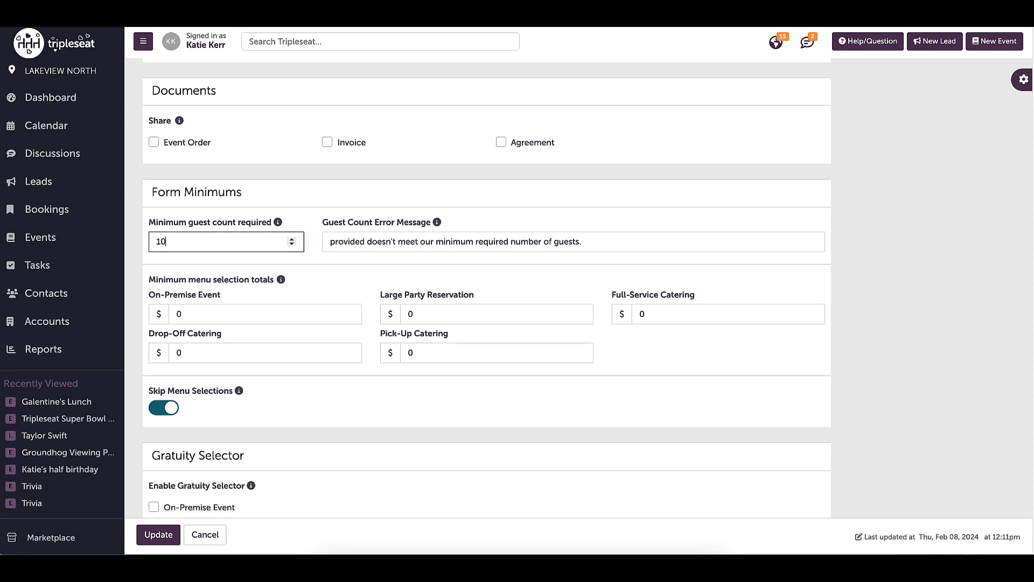
left_click(317, 261)
- Set the Large Party Reservation minimum menu selection total to $1000 and save the form
double_click(414, 313)
type("1000")
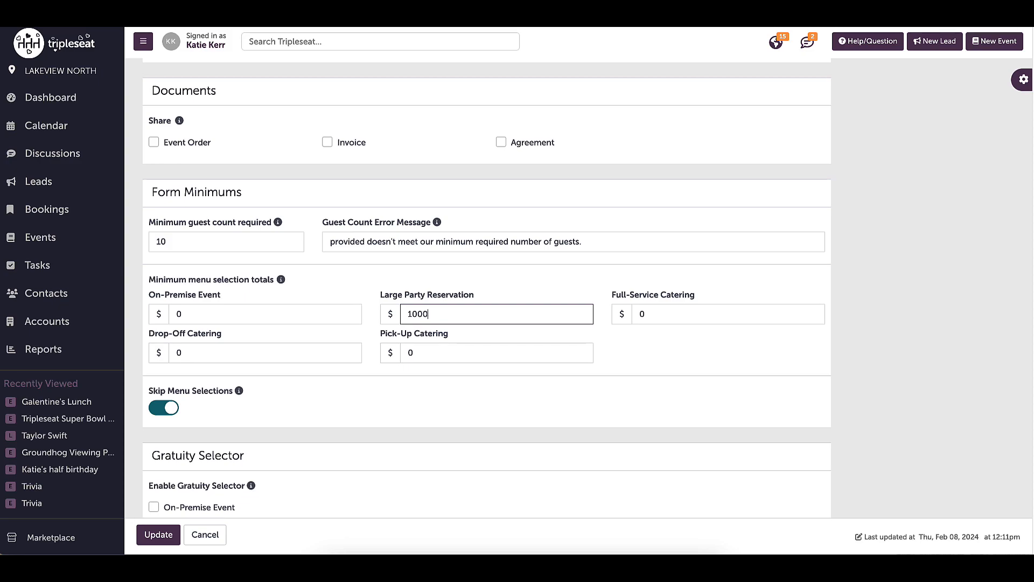
left_click(372, 387)
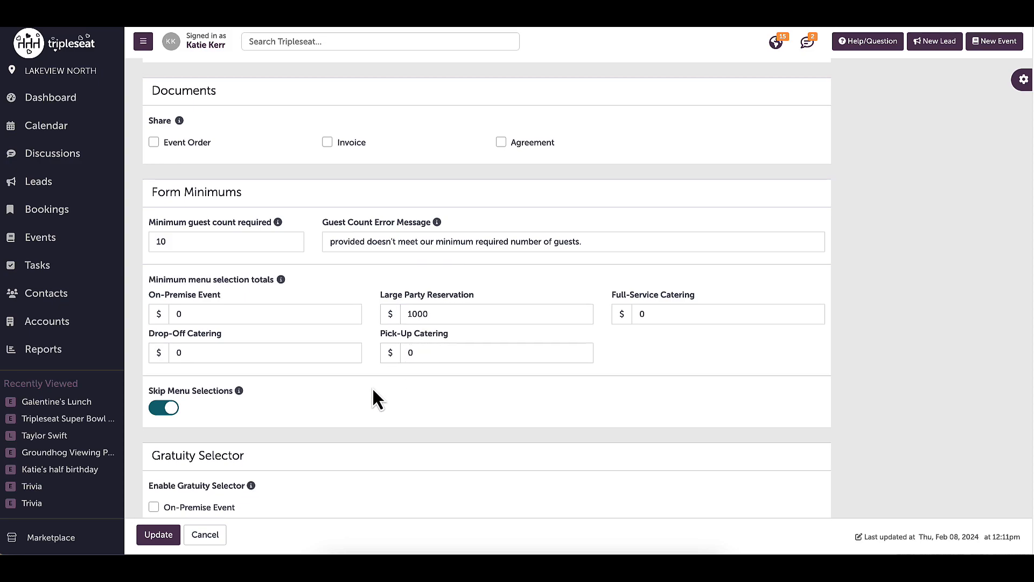
scroll(373, 388, "down", 2)
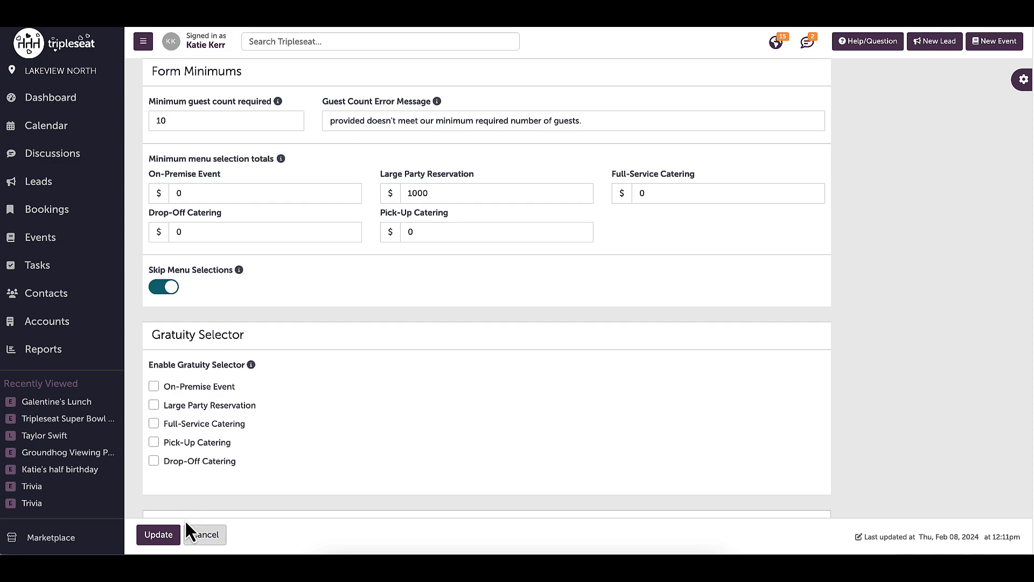
left_click(159, 535)
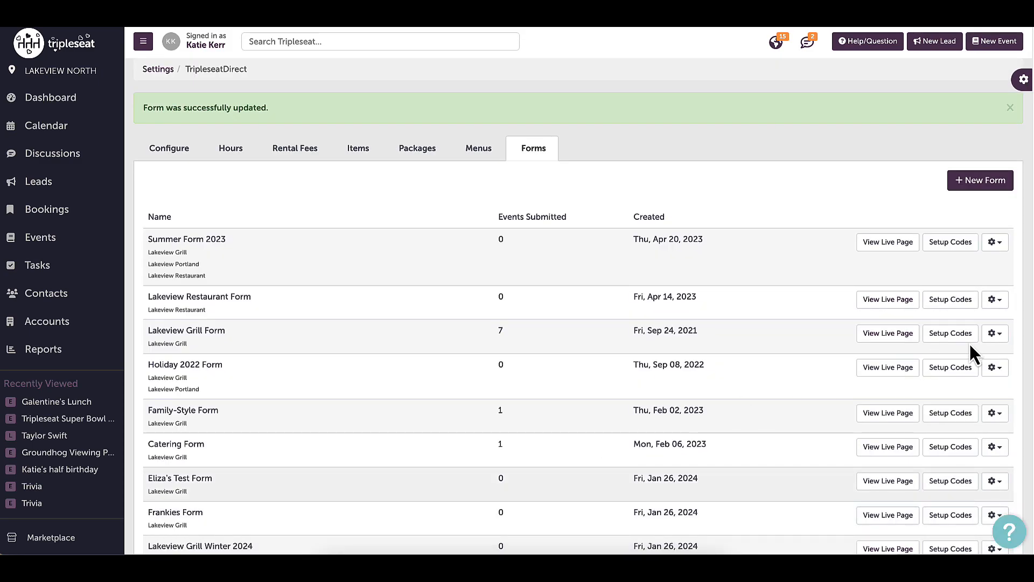
- Open the Valentine's Day Lunch event from the new TripleseatDirect events on the dashboard
scroll(1005, 481, "down", 3)
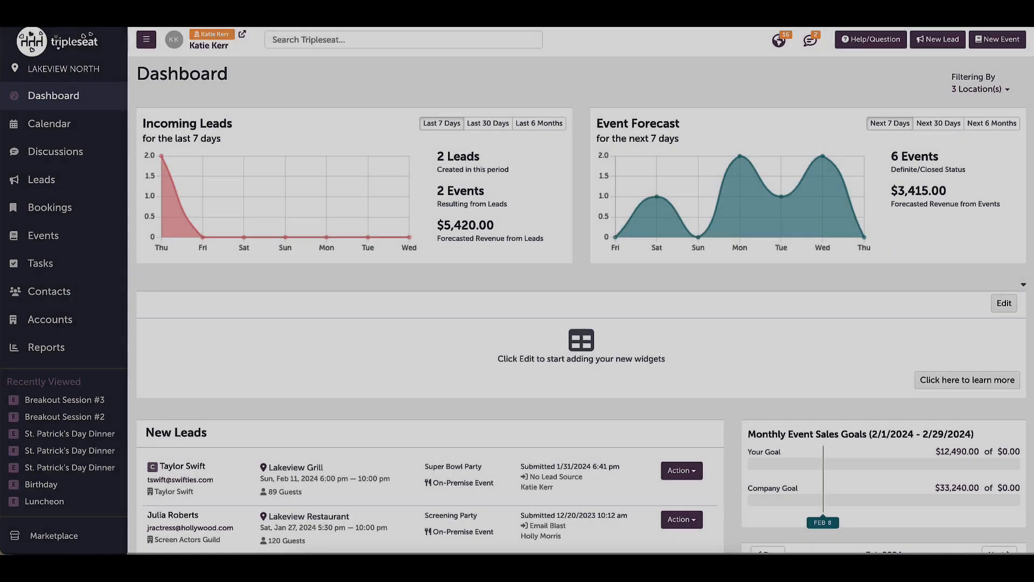
scroll(581, 304, "down", 1)
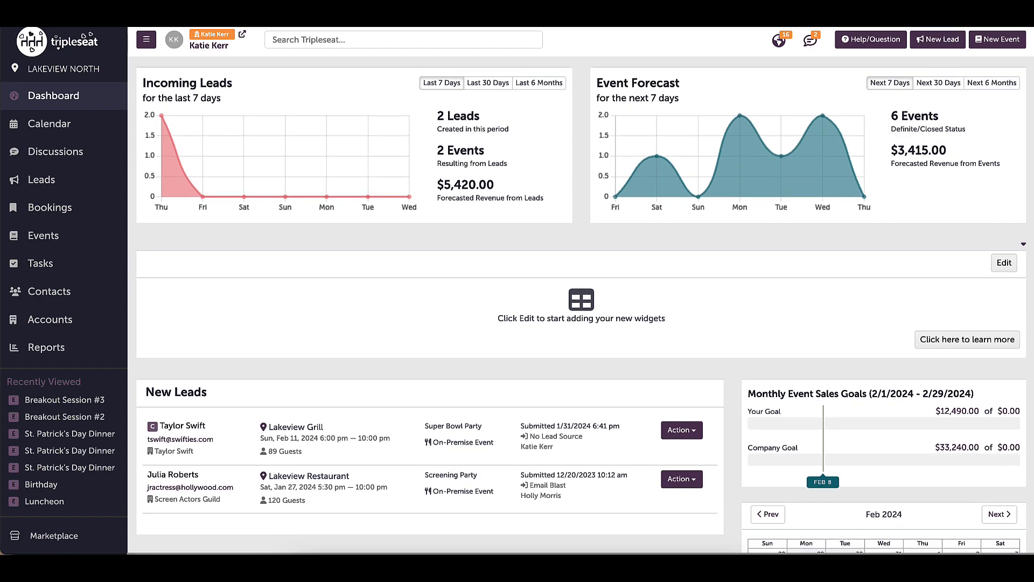
scroll(580, 304, "down", 5)
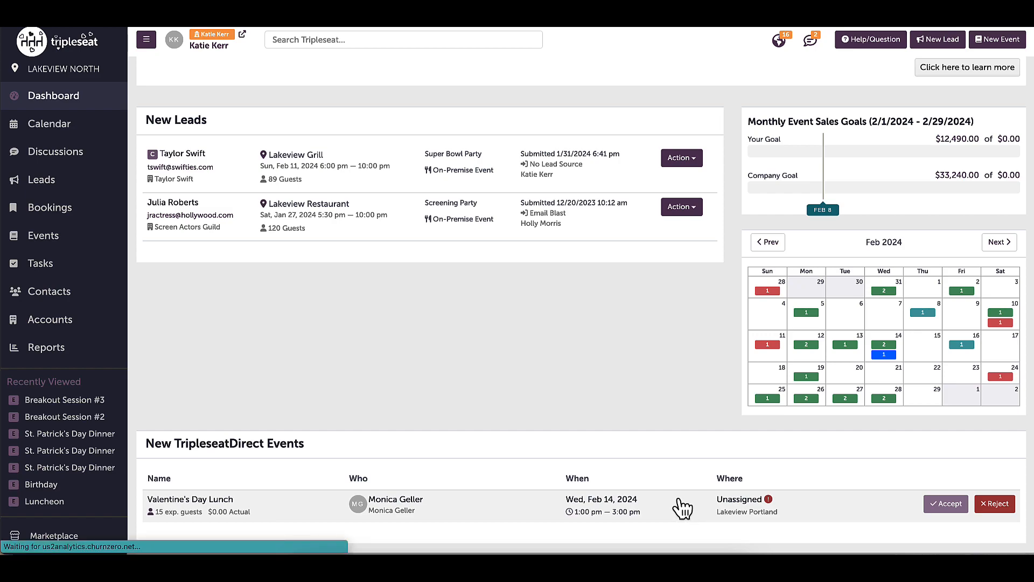
left_click(683, 507)
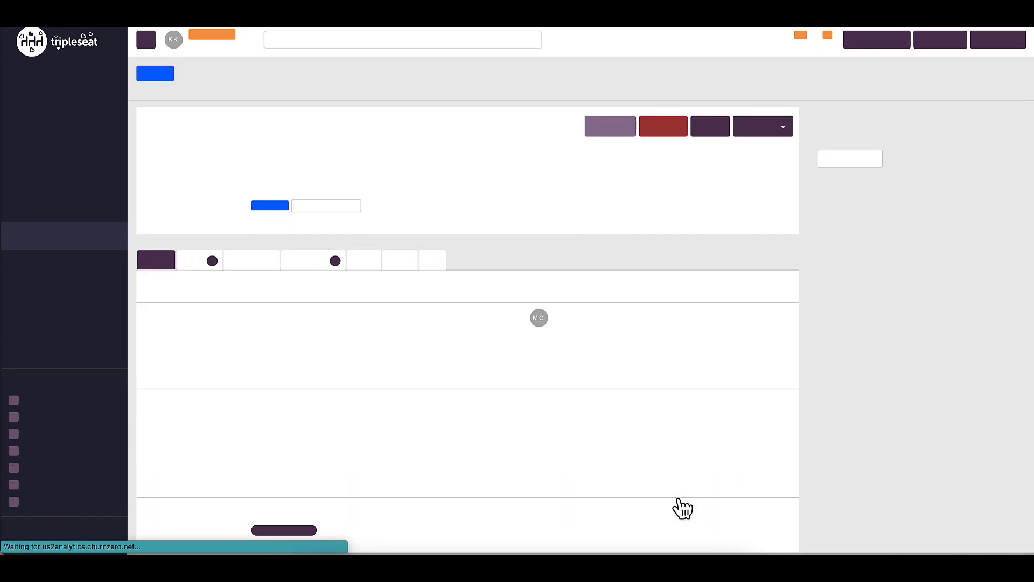
- Assign the Patio area to the Valentine's Day Lunch event and save the update
left_click(713, 129)
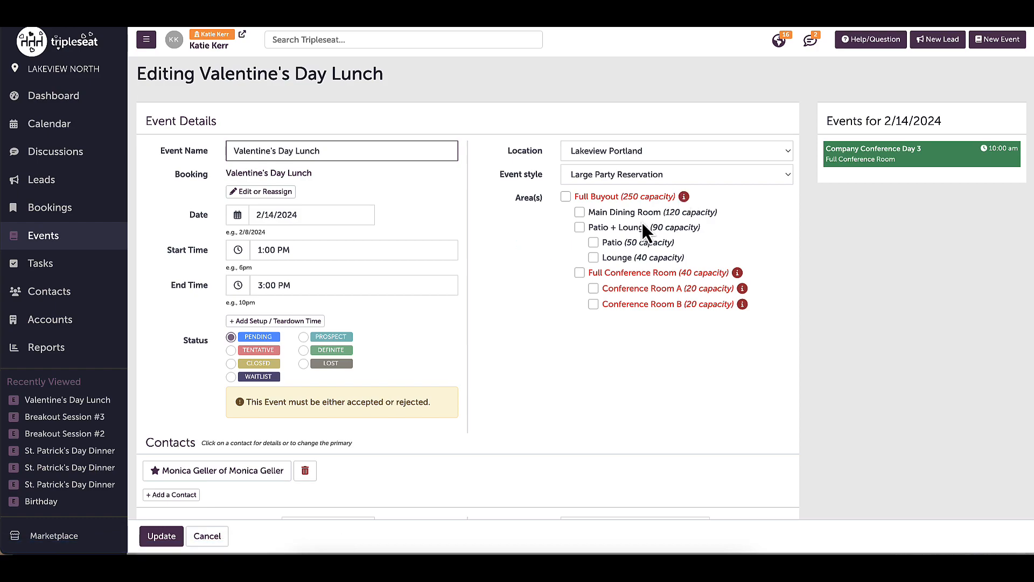
left_click(594, 243)
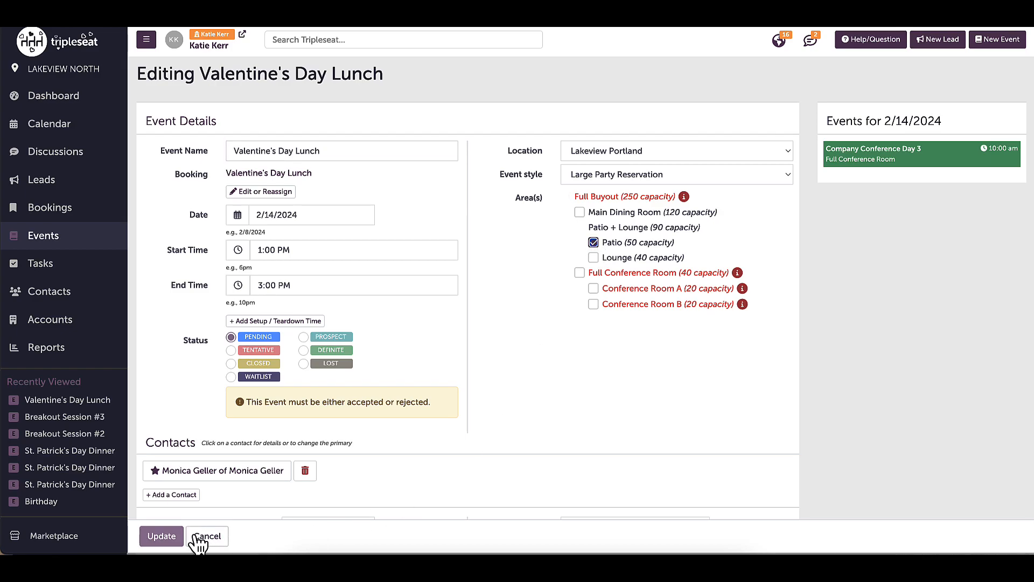
left_click(178, 543)
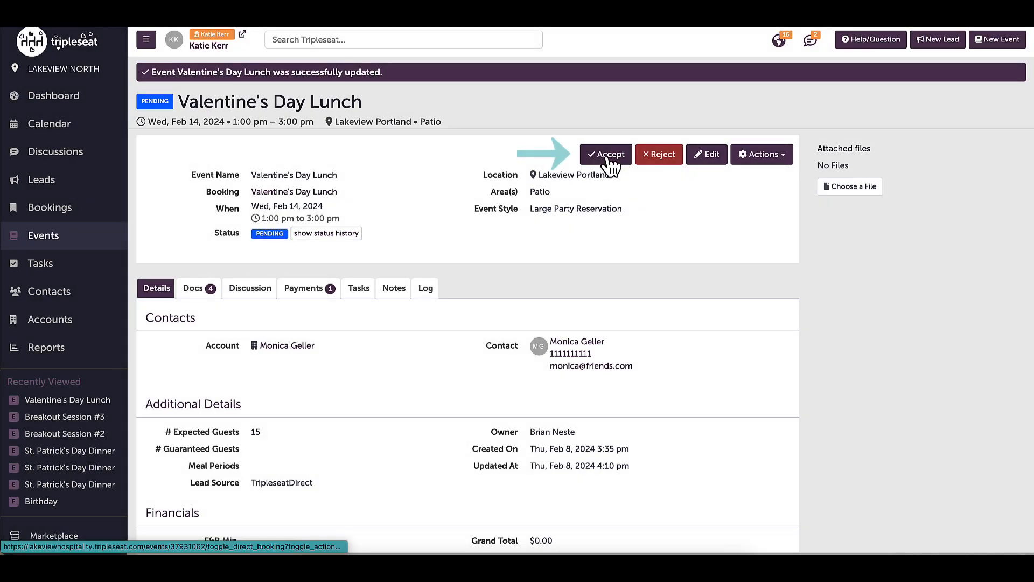
- Accept the Valentine's Day Lunch event and submit the $1,000.00 deposit payment using the credit card on file
left_click(605, 156)
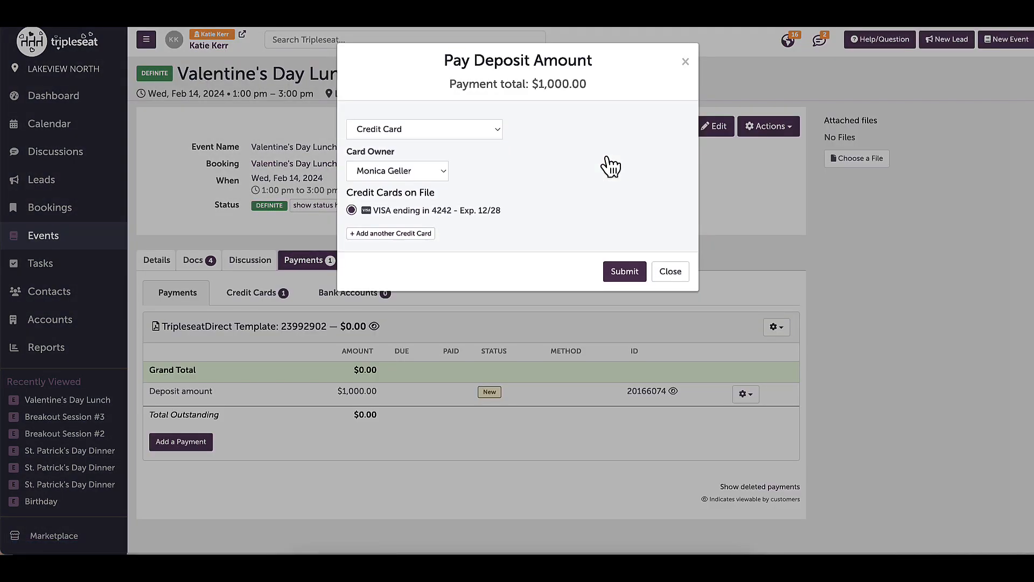
left_click(631, 276)
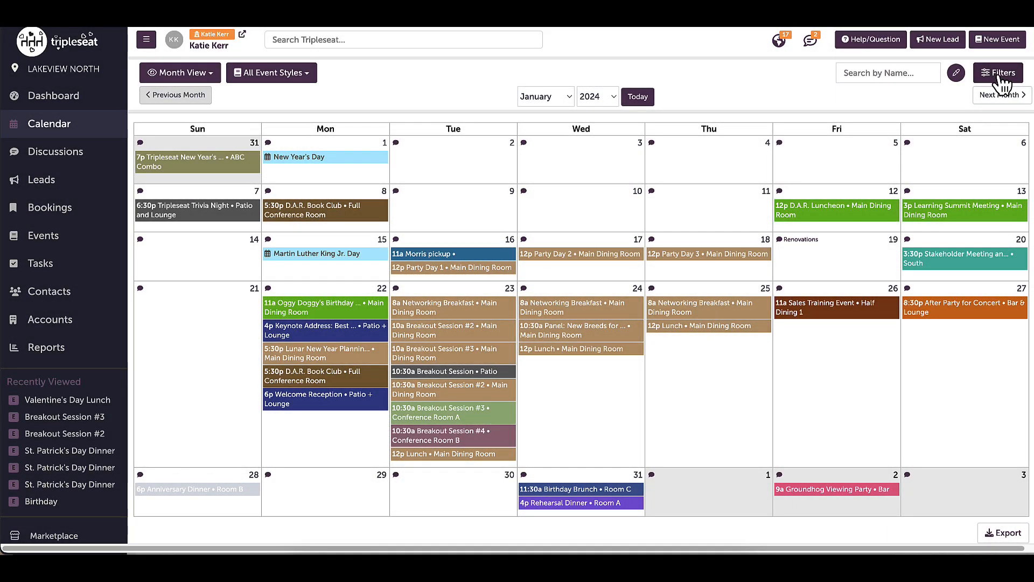
- Show the filter options for the January 2024 month calendar
left_click(1001, 74)
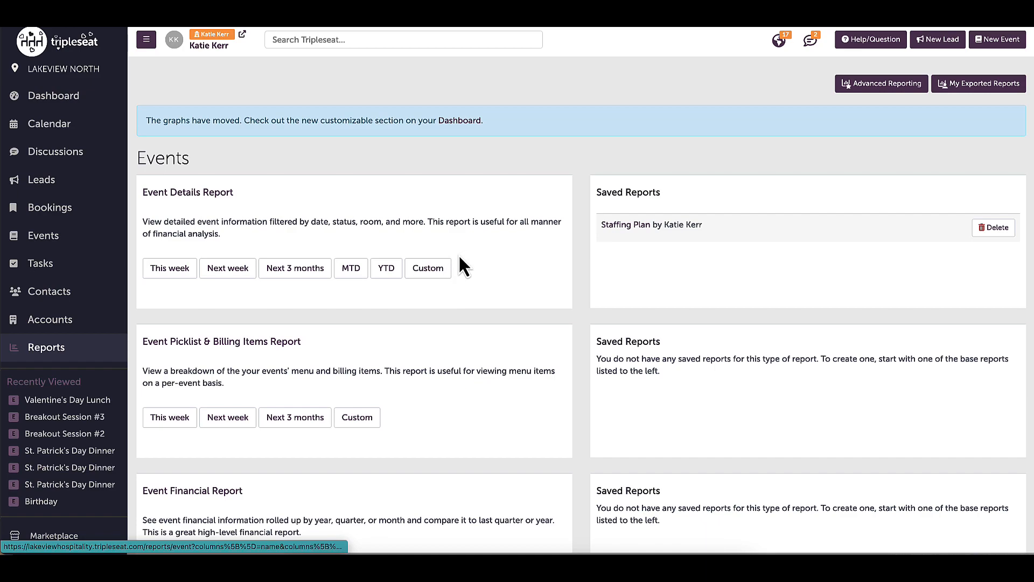
- Start a custom Event Details Report, examine its Event Style criteria in the customization options, and close them without running it
left_click(437, 274)
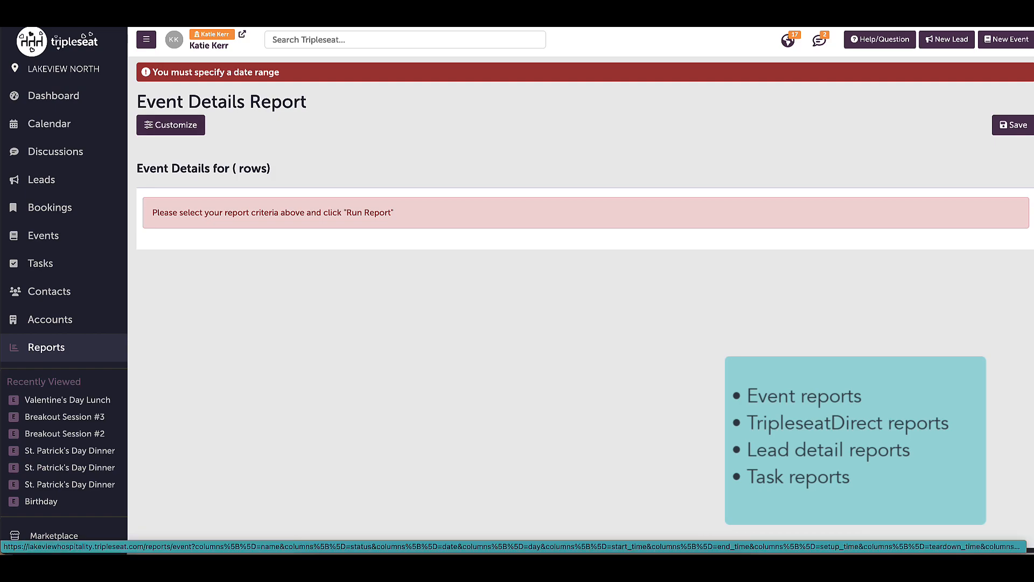
left_click(192, 130)
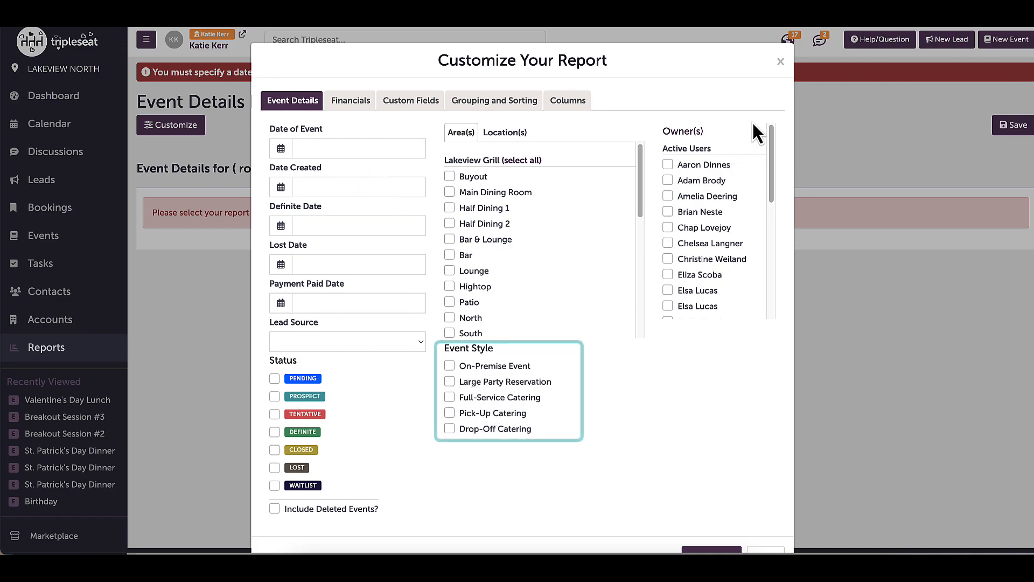
left_click(781, 64)
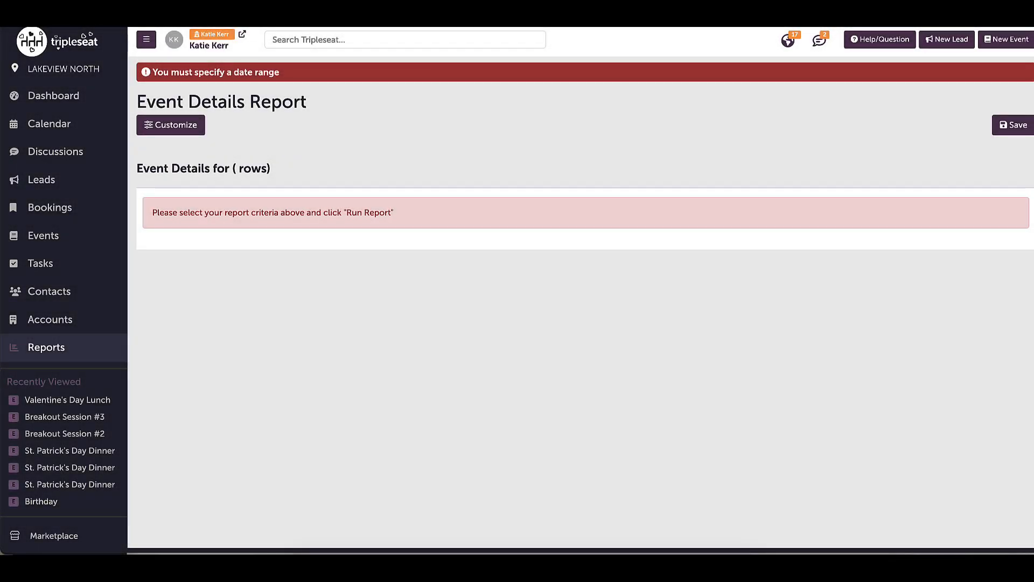
- Show the Help/Question support options
left_click(886, 43)
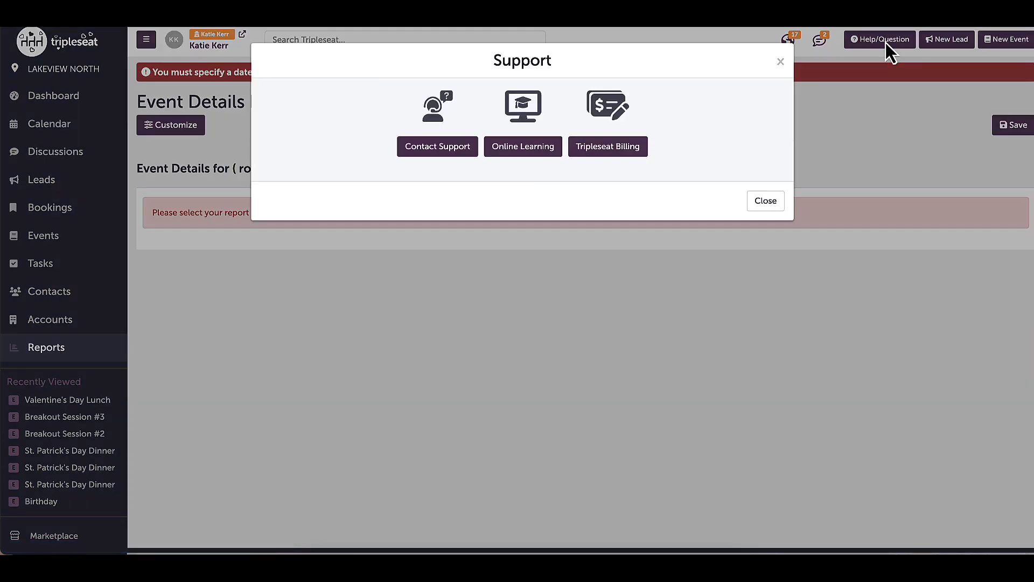